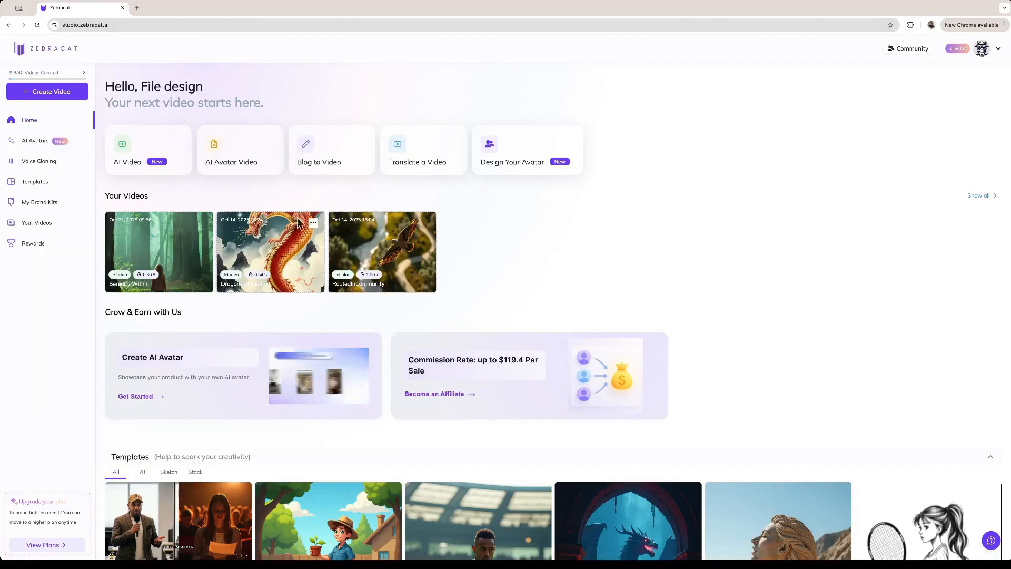
Start creating a new video from the Home page
mouse_move(436, 258)
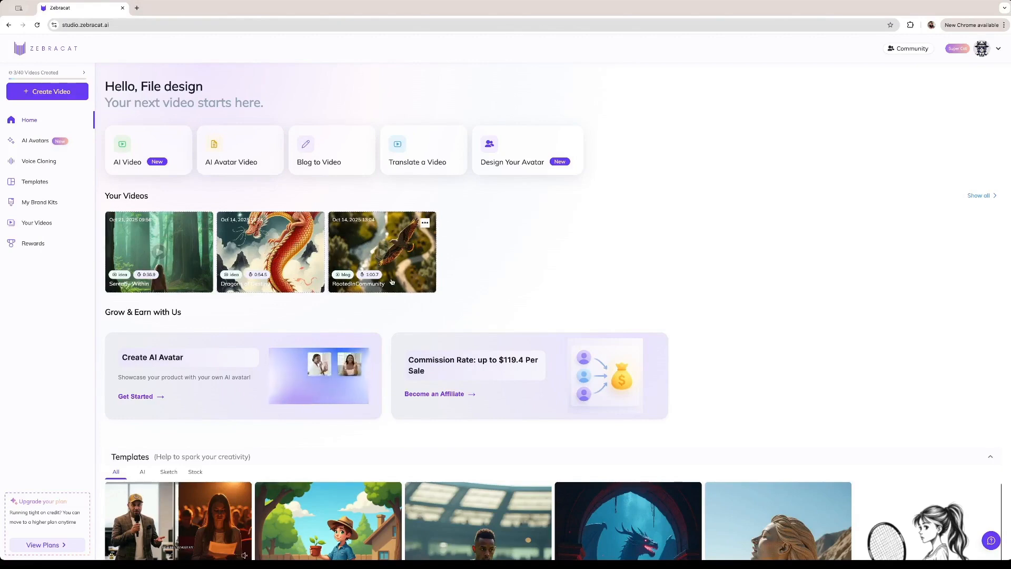
mouse_move(311, 153)
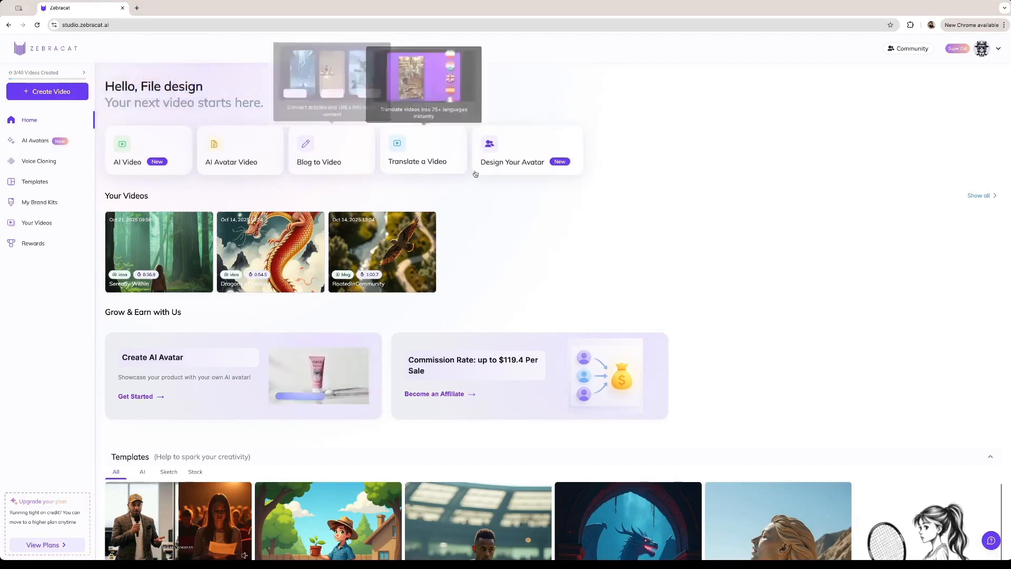
mouse_move(454, 169)
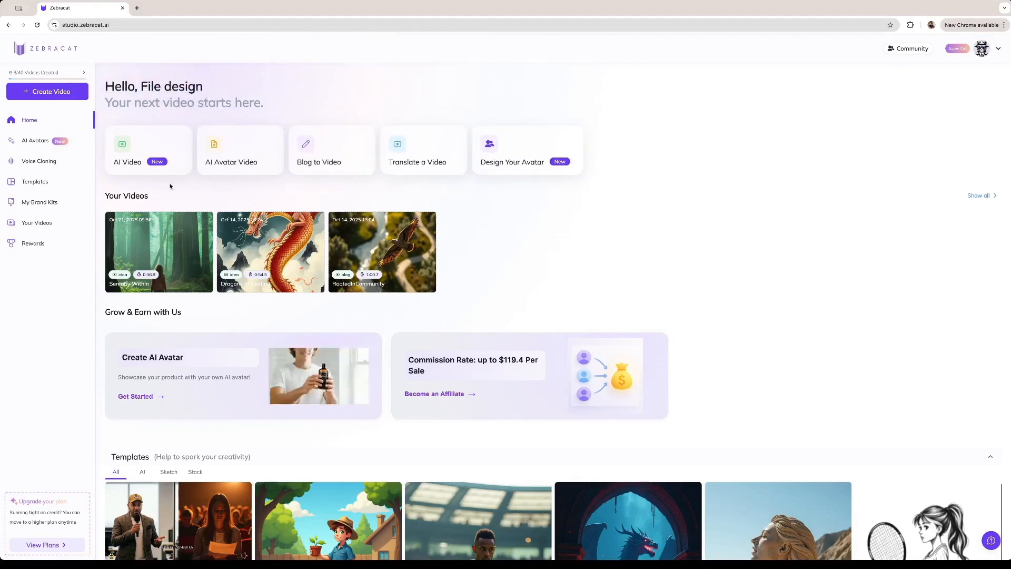
mouse_move(179, 147)
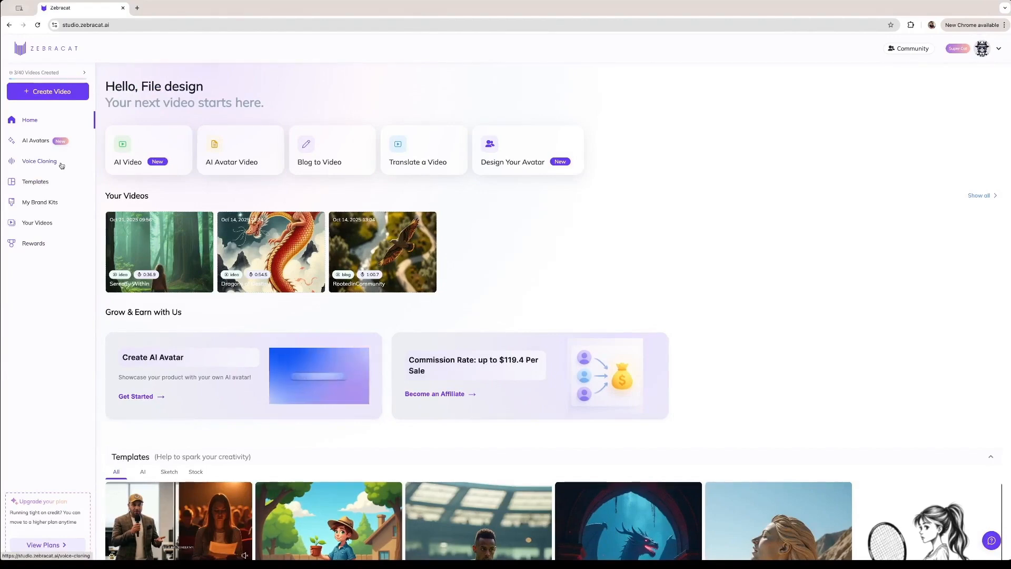
mouse_move(213, 167)
mouse_move(174, 150)
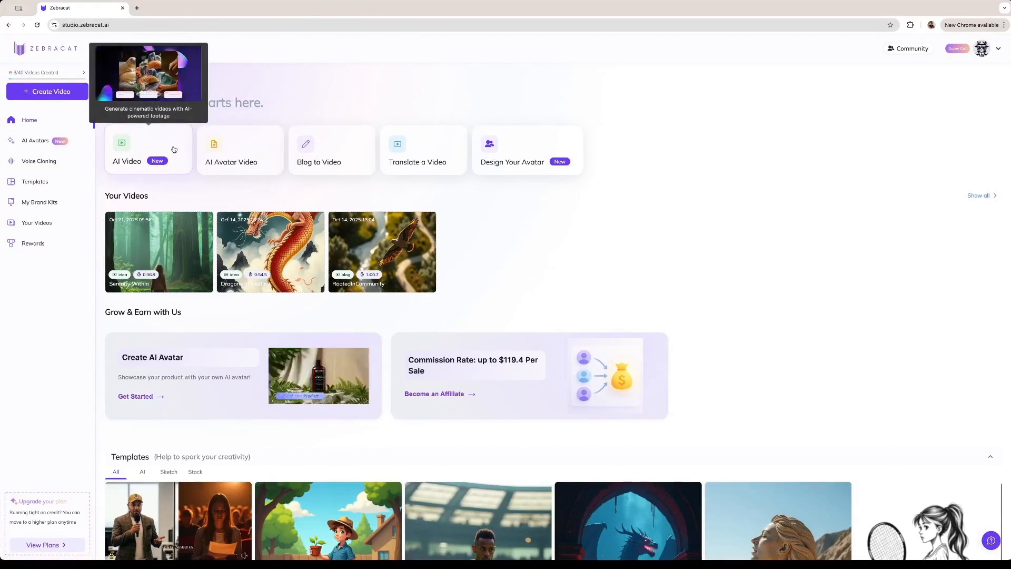
left_click(38, 93)
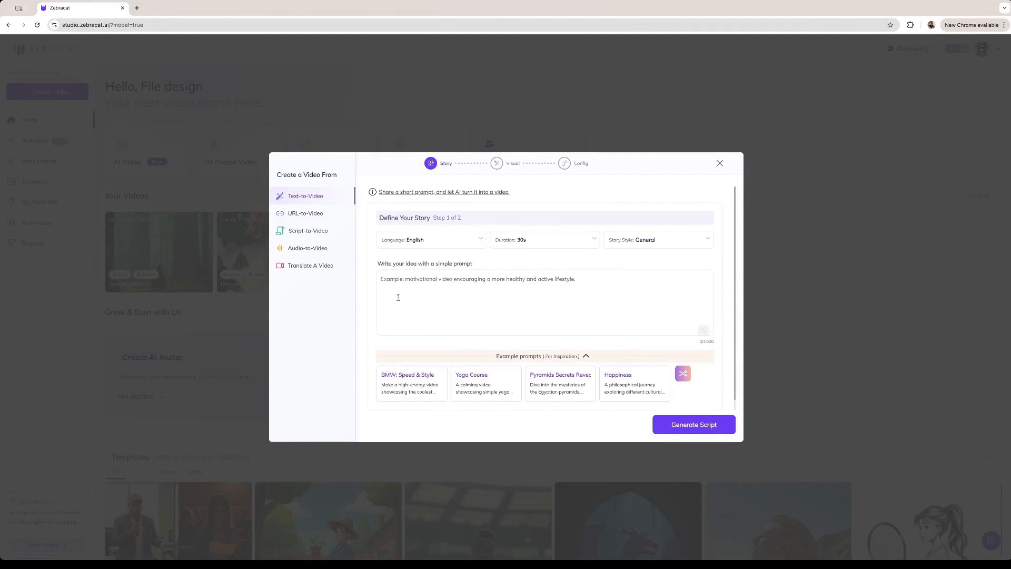
Switch to ChatGPT in a new browser tab and ask it to "create an ad copy for a new cellphone"
left_click(137, 8)
type("chatg")
key("Return")
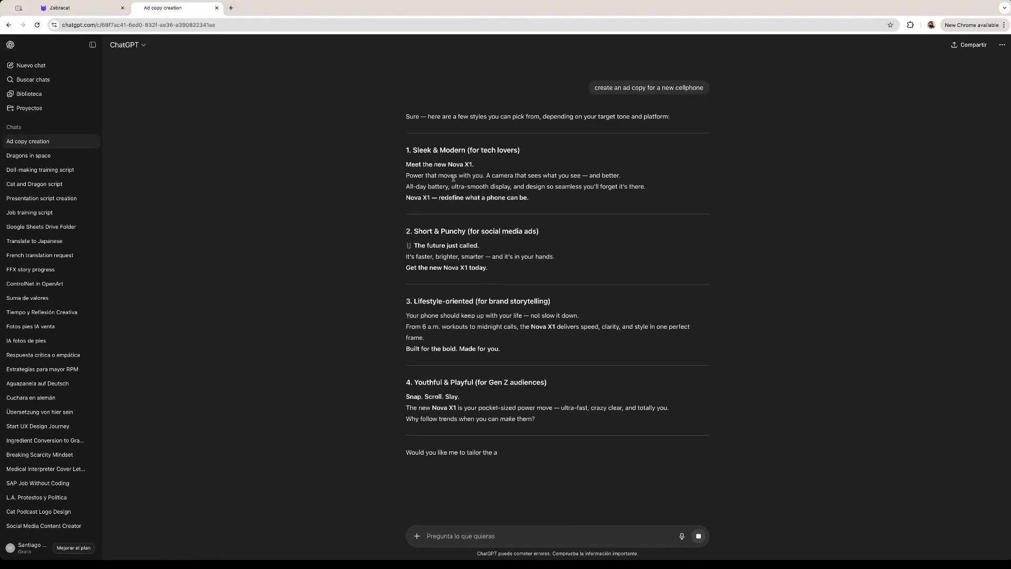
Copy the "Sleek & Modern (for tech lovers)" ad copy for the Nova X1 from the reply
scroll(508, 378, "down", 1)
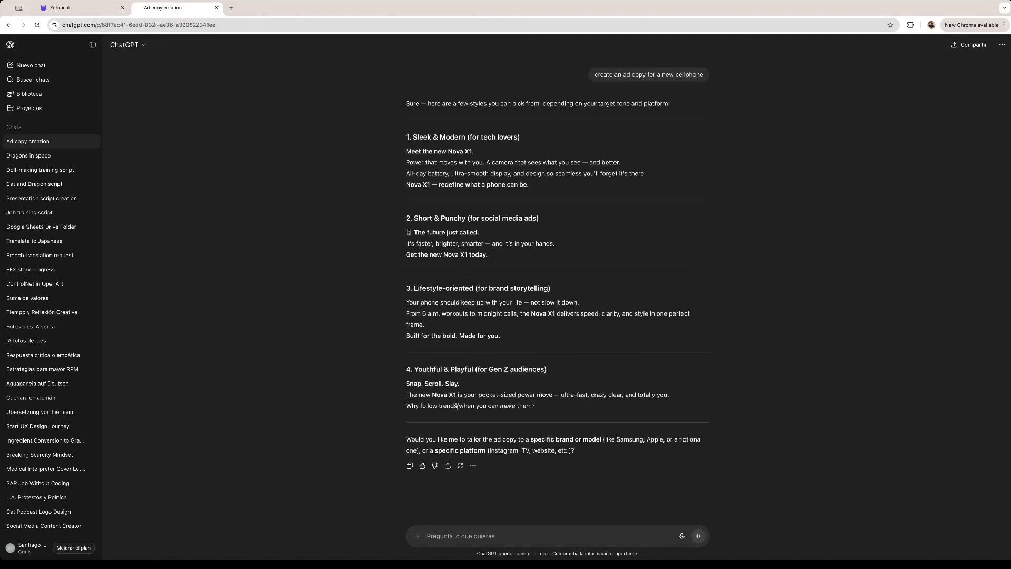
left_click_drag(413, 137, 540, 185)
key("ctrl+c")
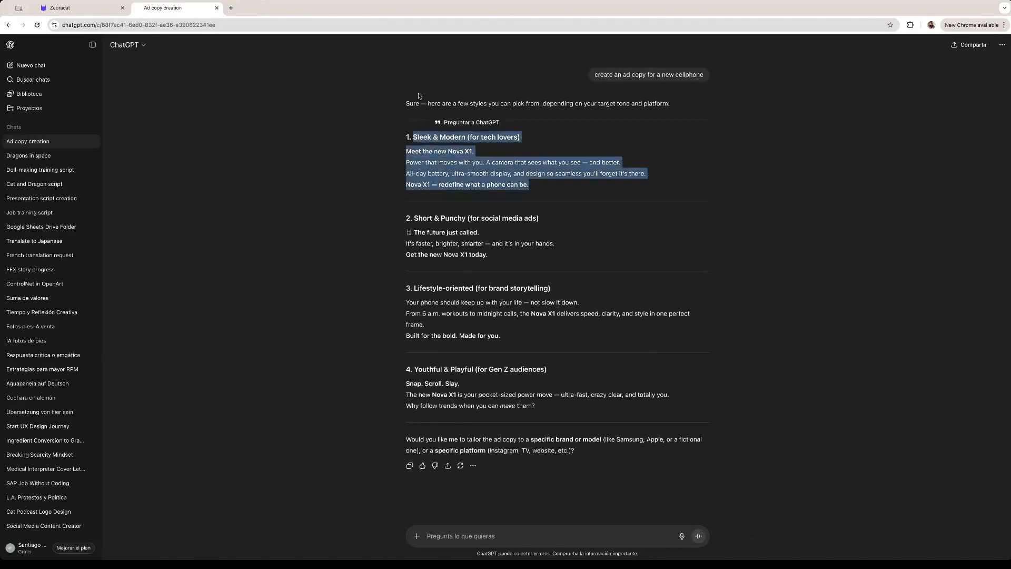
Return to Zebracat, paste the Nova X1 ad copy as the Text-to-Video prompt, and remove the surplus line break after its heading
left_click(217, 8)
left_click(422, 293)
key("ctrl+v")
left_click(460, 283)
key("BackSpace")
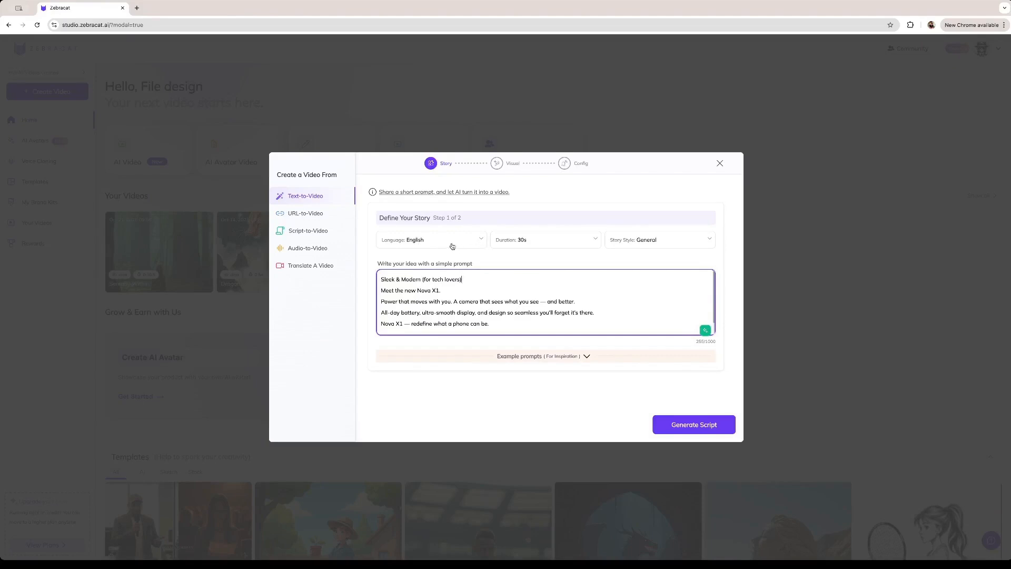
Set the video duration to 60s and the story style to Ads
left_click(564, 243)
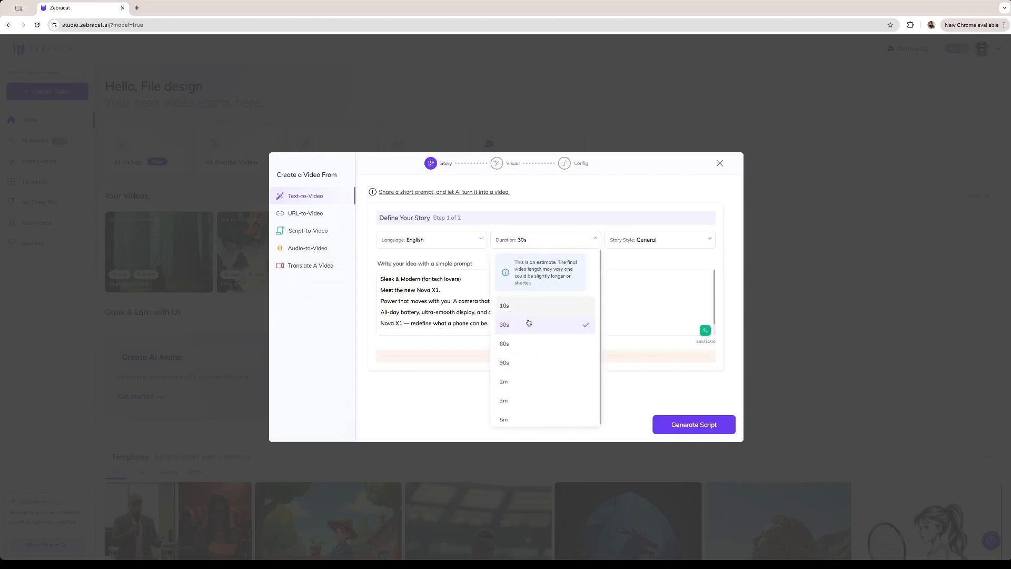
left_click(531, 344)
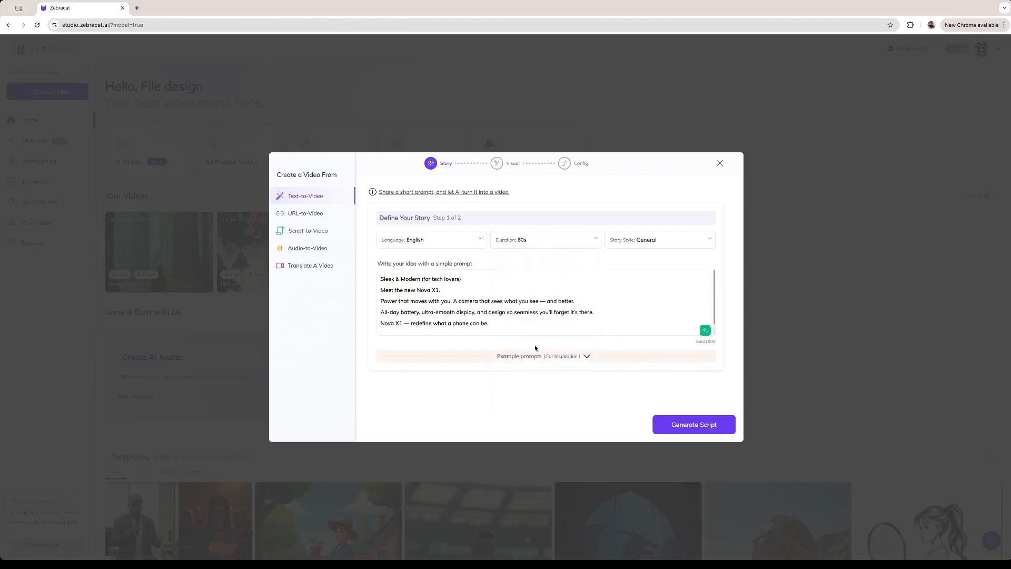
left_click(639, 251)
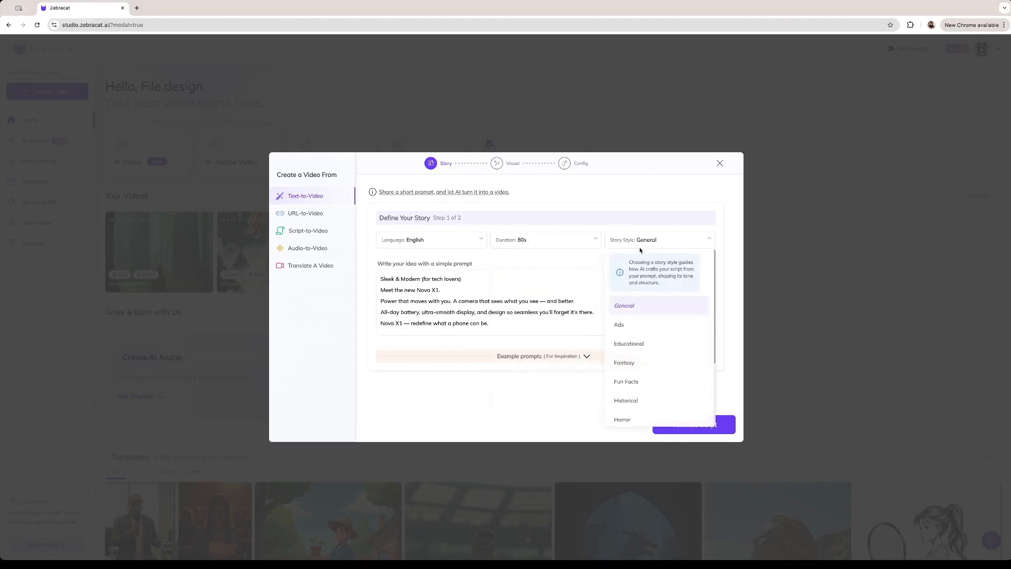
left_click(644, 327)
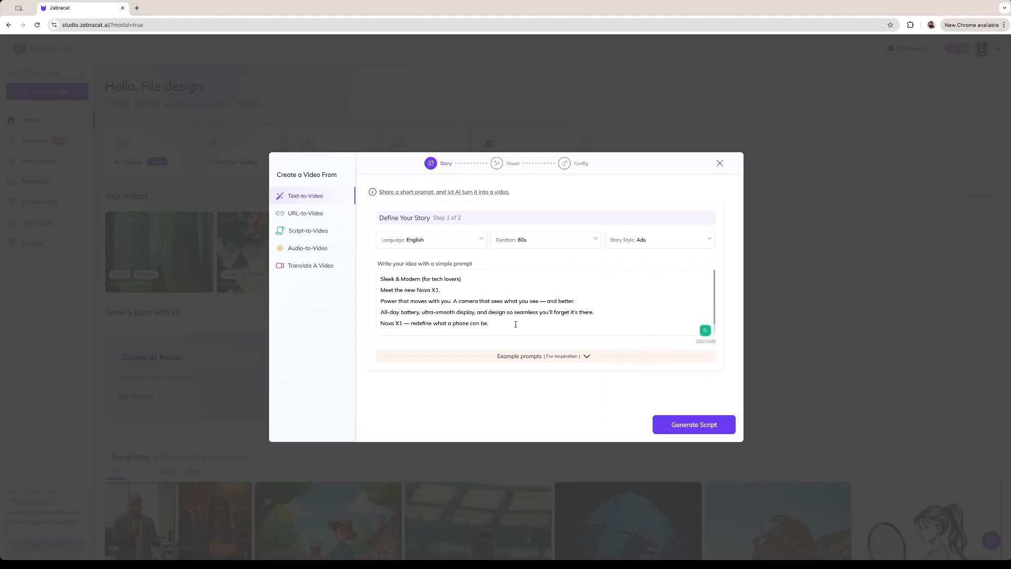
left_click(644, 320)
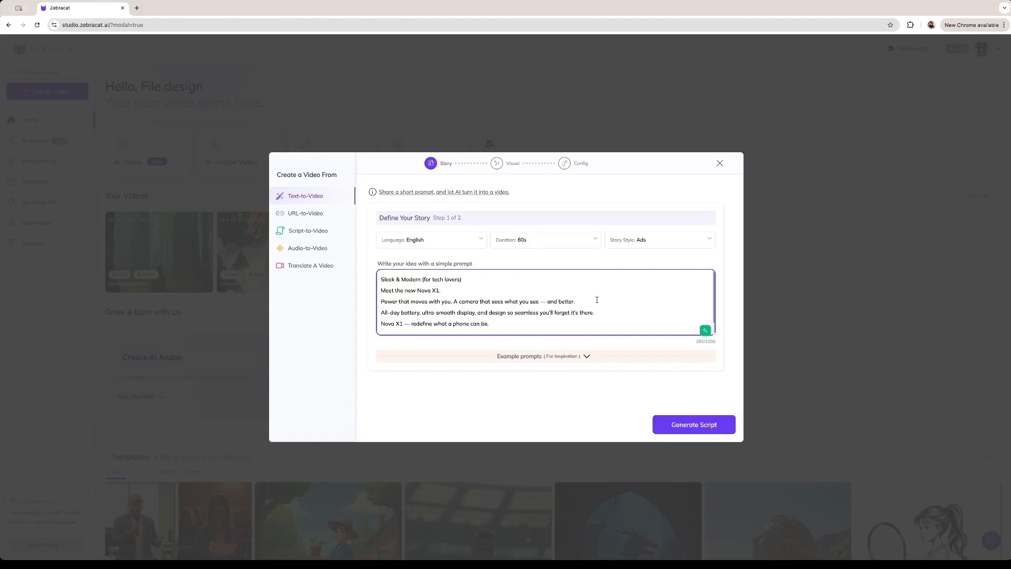
Expand the example prompts and shuffle through several sets of suggestions
left_click(492, 356)
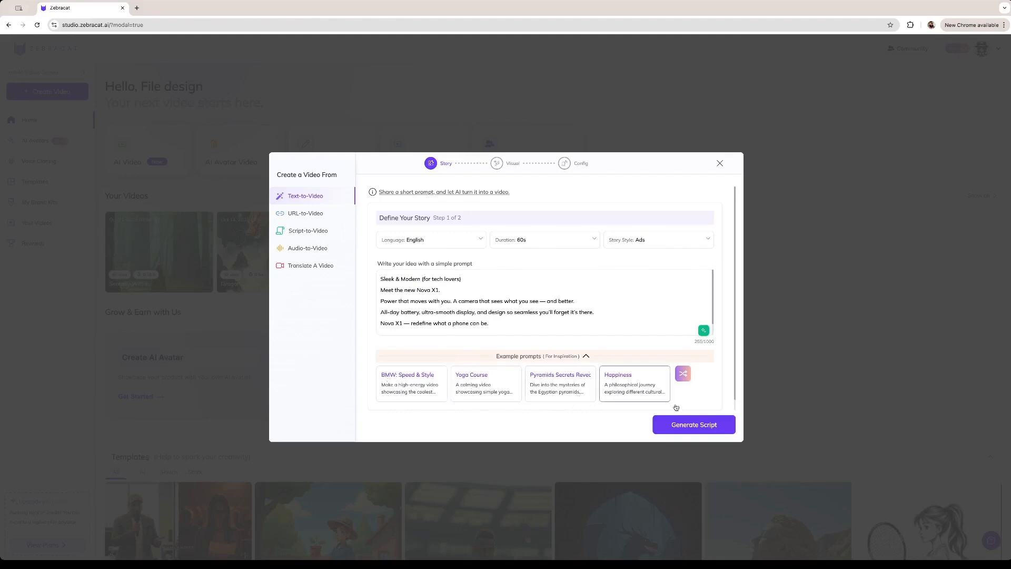
left_click(684, 376)
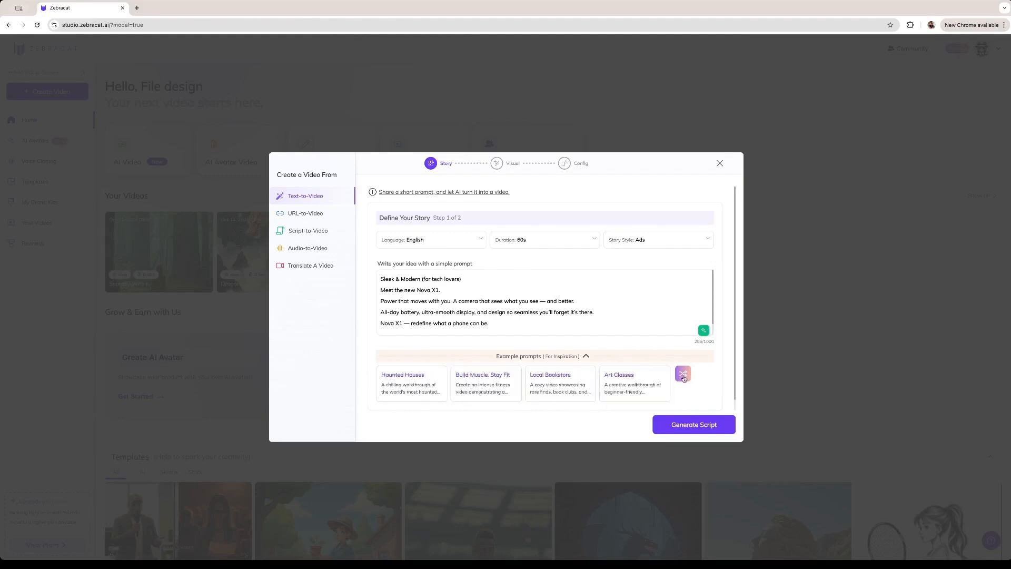
left_click(683, 376)
left_click(683, 376)
left_click(683, 375)
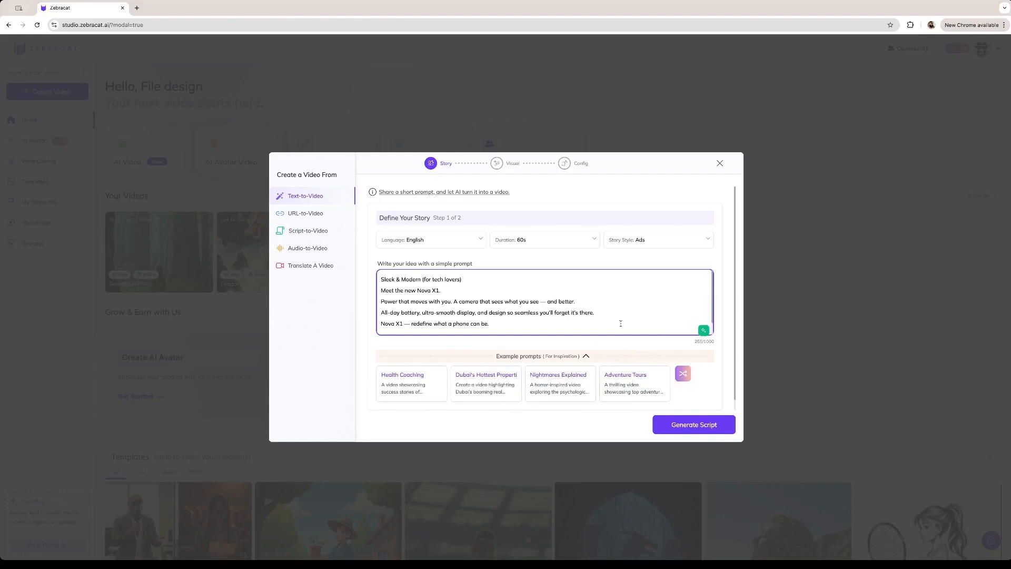
Generate the script from the prompt, read through Script 1 and keep it for the video
left_click(718, 430)
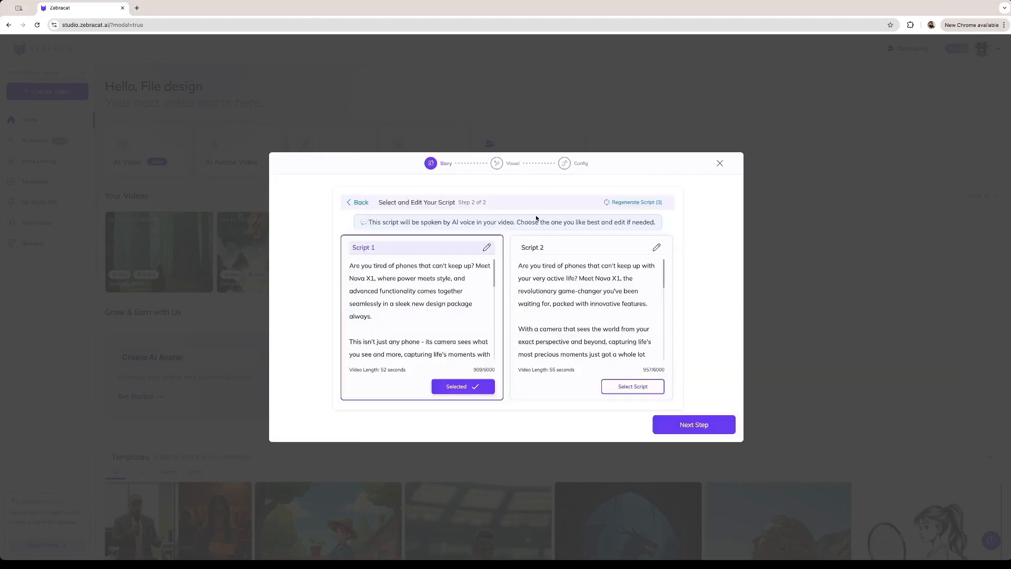
scroll(419, 335, "down", 5)
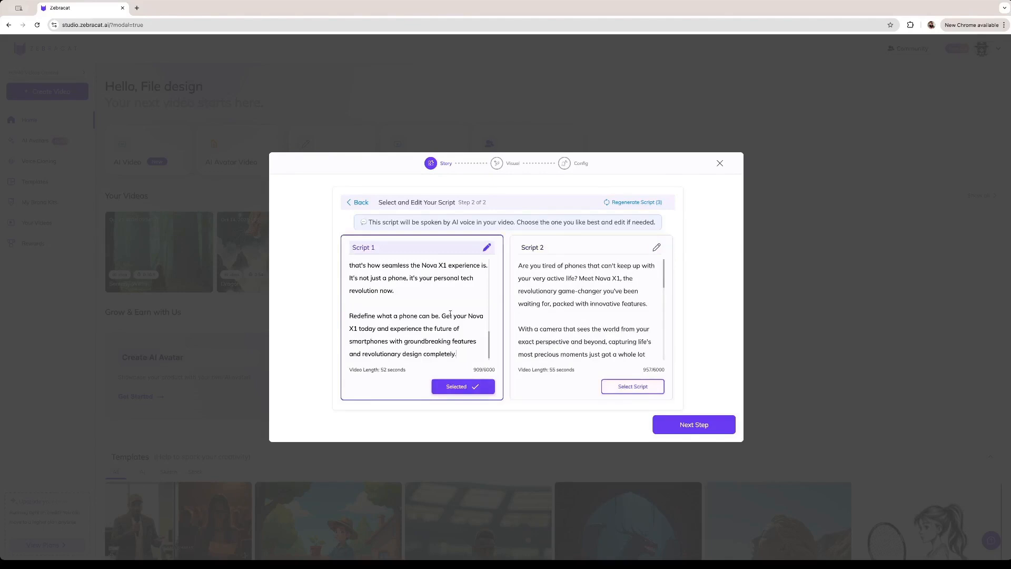
scroll(586, 308, "down", 5)
scroll(586, 308, "up", 5)
scroll(414, 308, "up", 10)
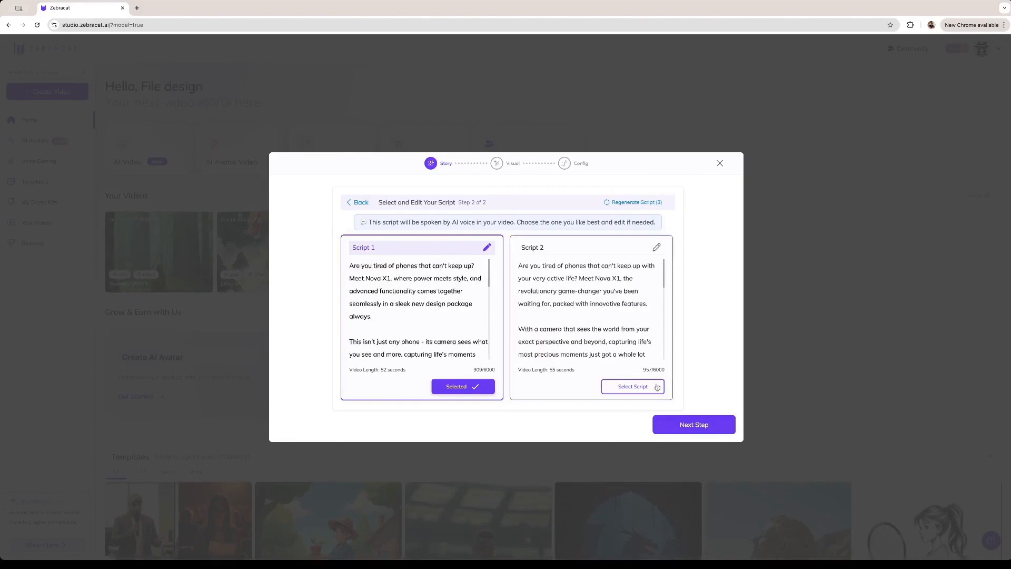
left_click(677, 424)
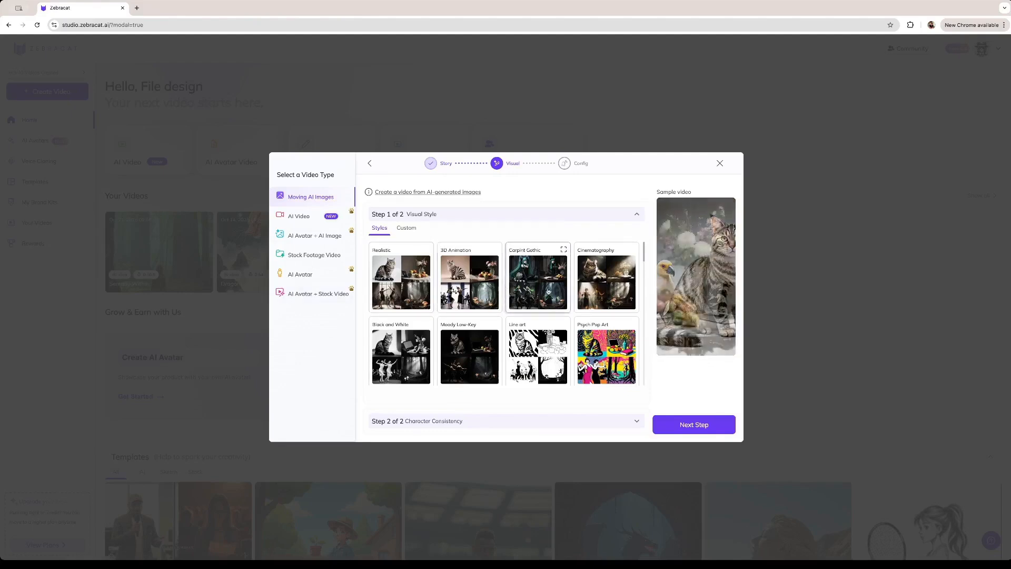
Look through the Moving AI Images styles and the AI Video, AI Avatar + AI Image and Stock Footage Video types
scroll(550, 342, "down", 3)
scroll(551, 342, "down", 3)
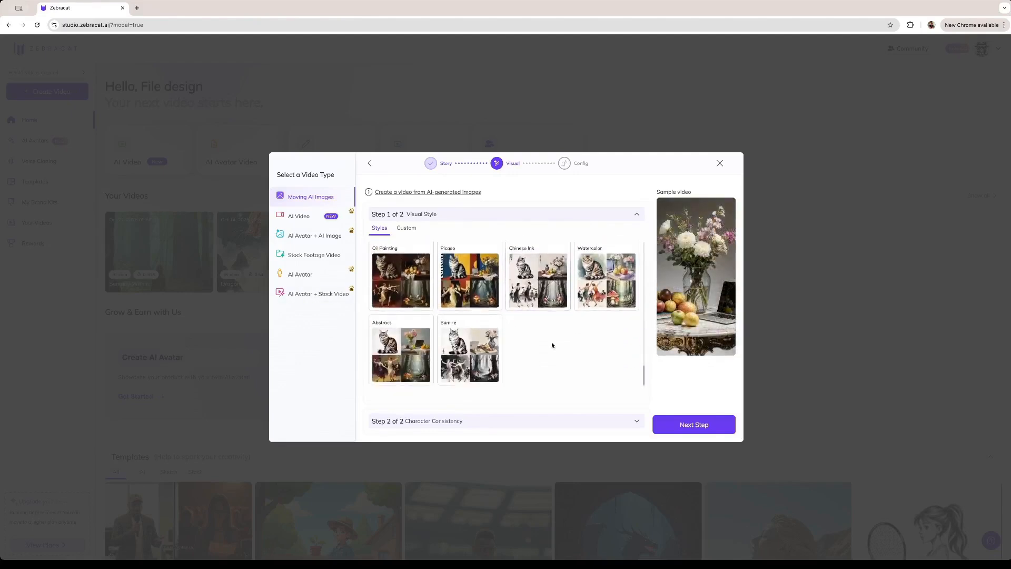
scroll(527, 327, "up", 8)
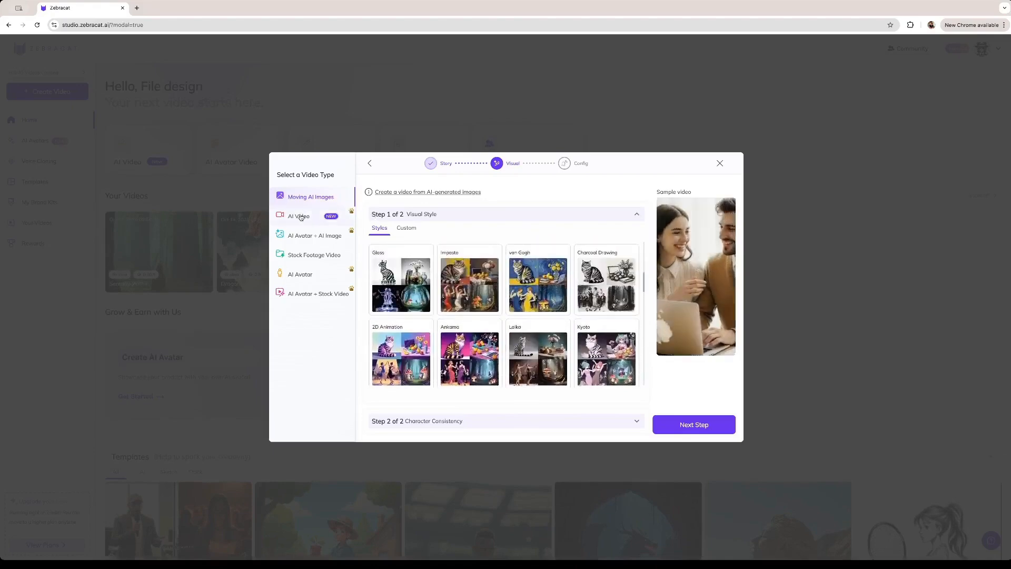
left_click(309, 215)
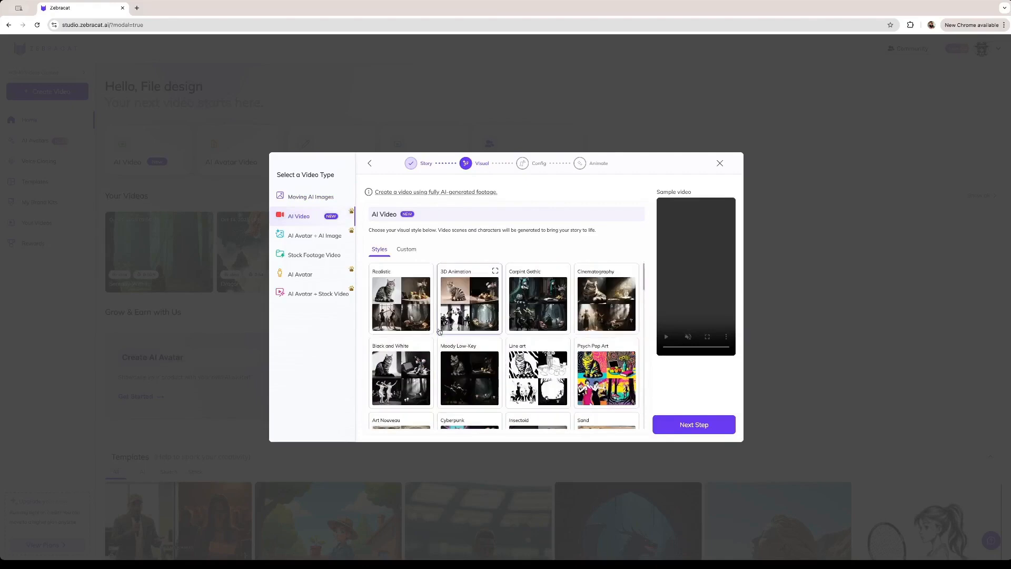
left_click(314, 236)
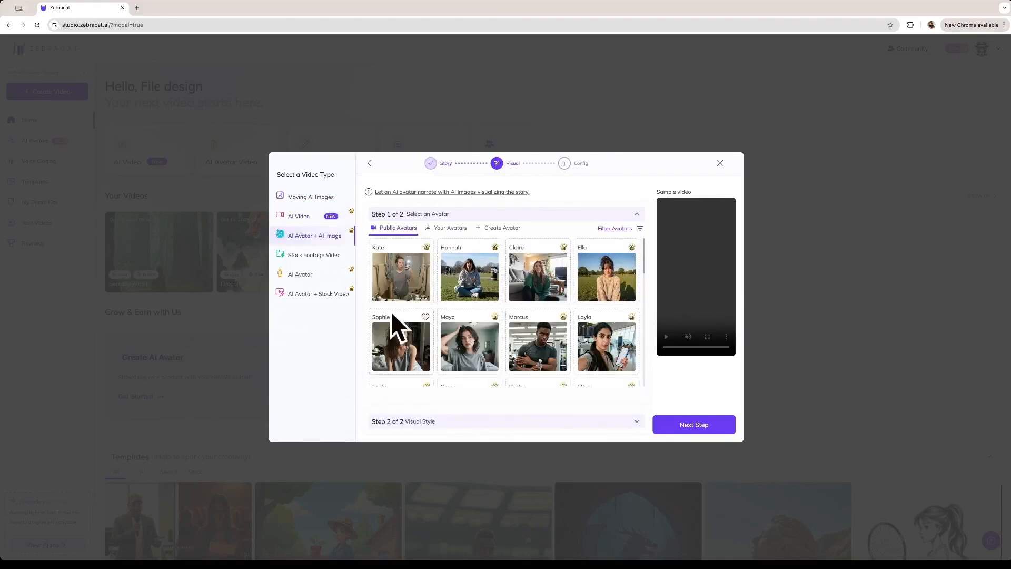
left_click(314, 256)
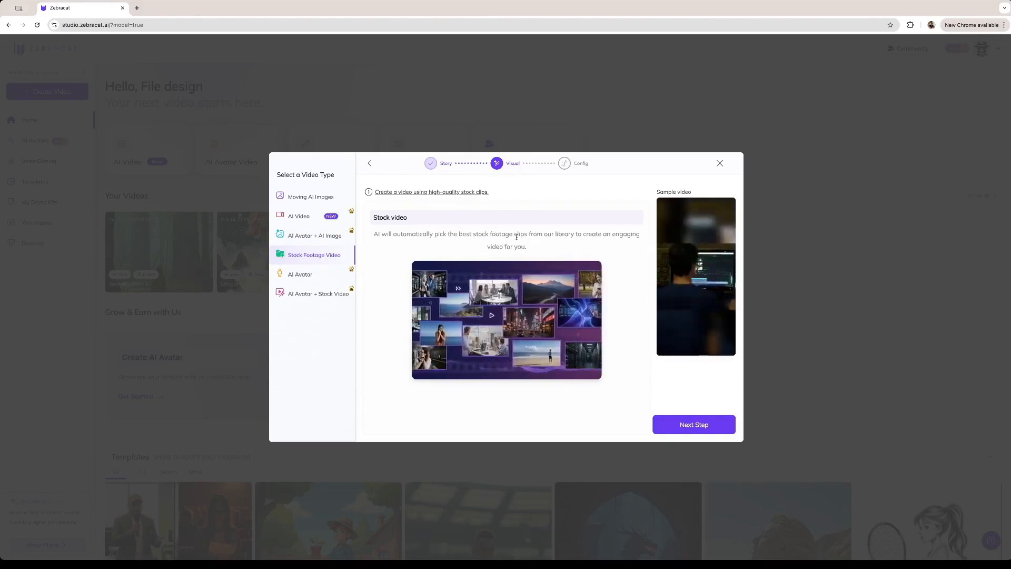
Choose AI Avatar + Stock Video as the video type and browse its public avatars
left_click(318, 293)
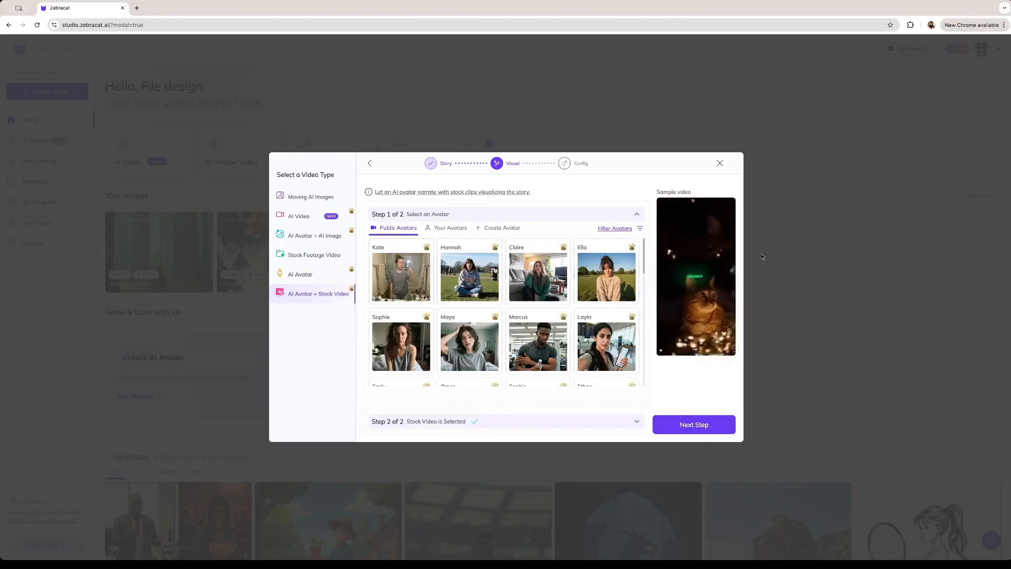
mouse_move(694, 279)
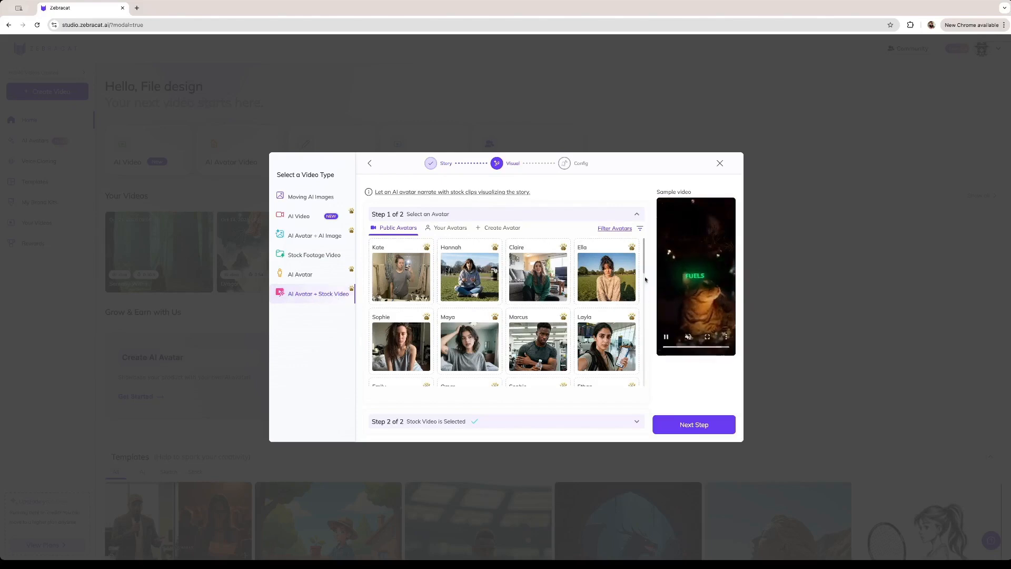
scroll(574, 368, "down", 1)
scroll(574, 369, "down", 5)
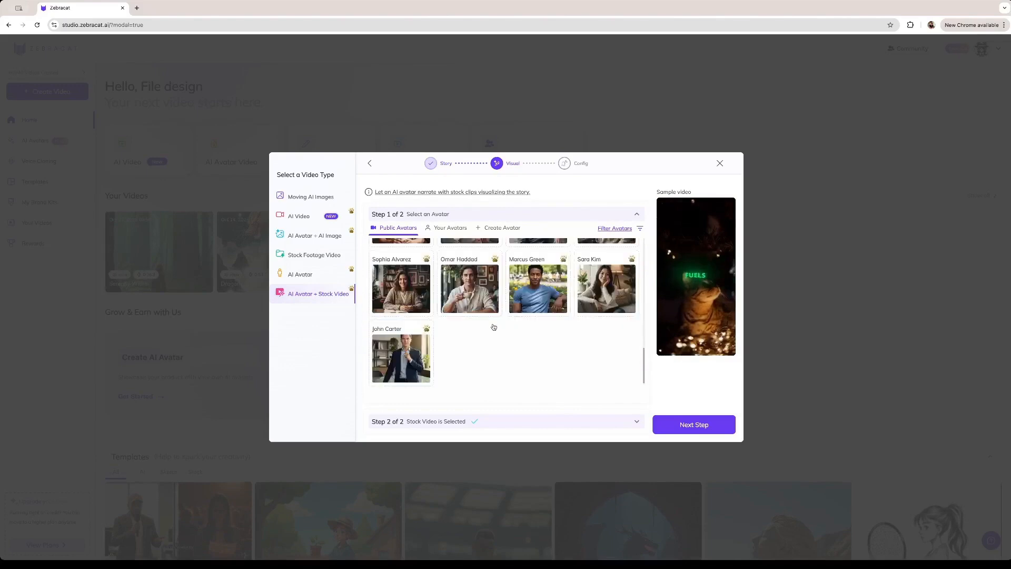
scroll(479, 295, "up", 6)
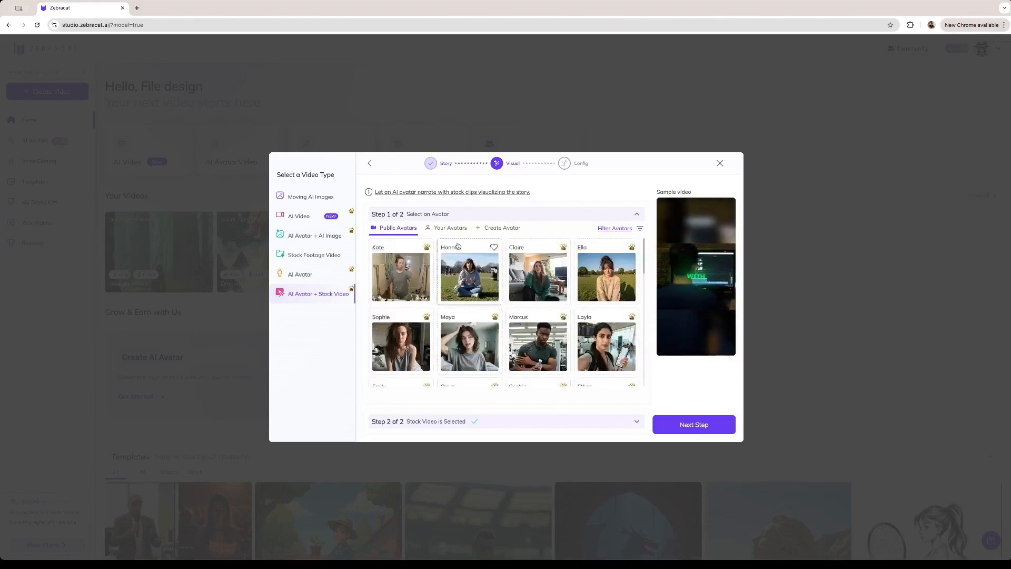
Check the personal avatars, then select the public avatar Maya for the video
left_click(448, 228)
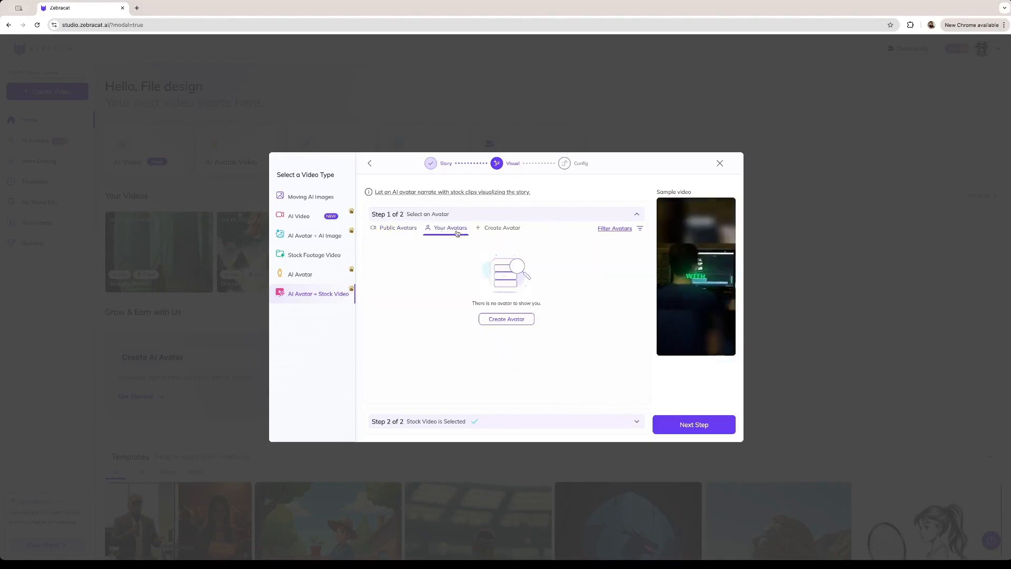
left_click(398, 227)
scroll(542, 347, "down", 1)
scroll(542, 347, "down", 1)
left_click(469, 322)
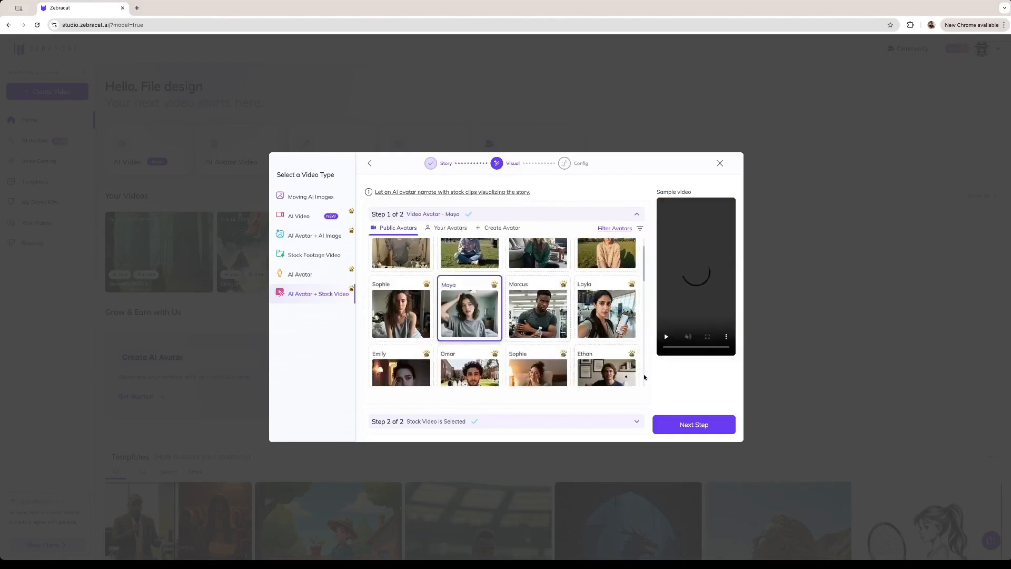
Continue to the video configuration and look through the available voices and their gender and accent filters
left_click(683, 422)
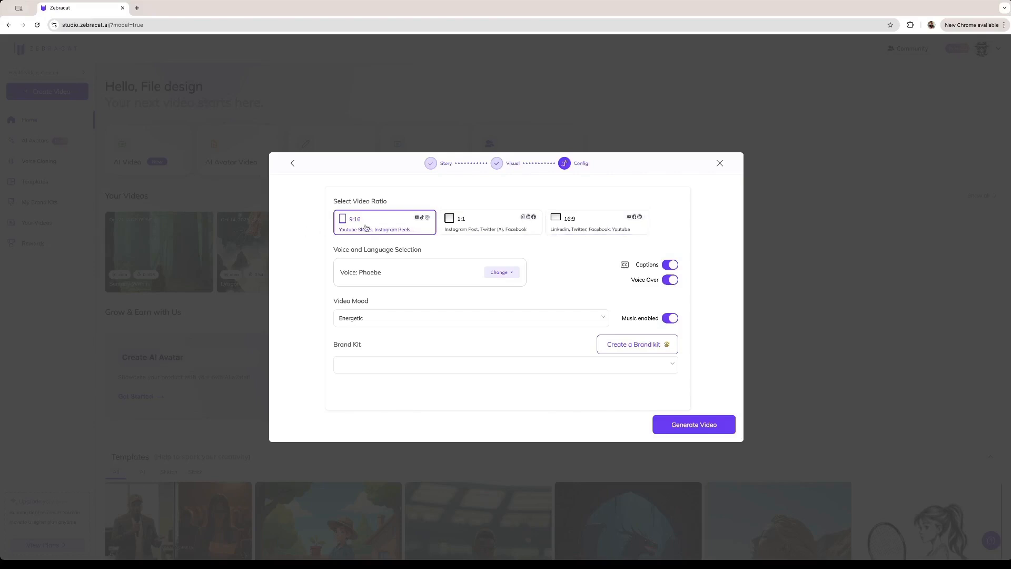
left_click(498, 272)
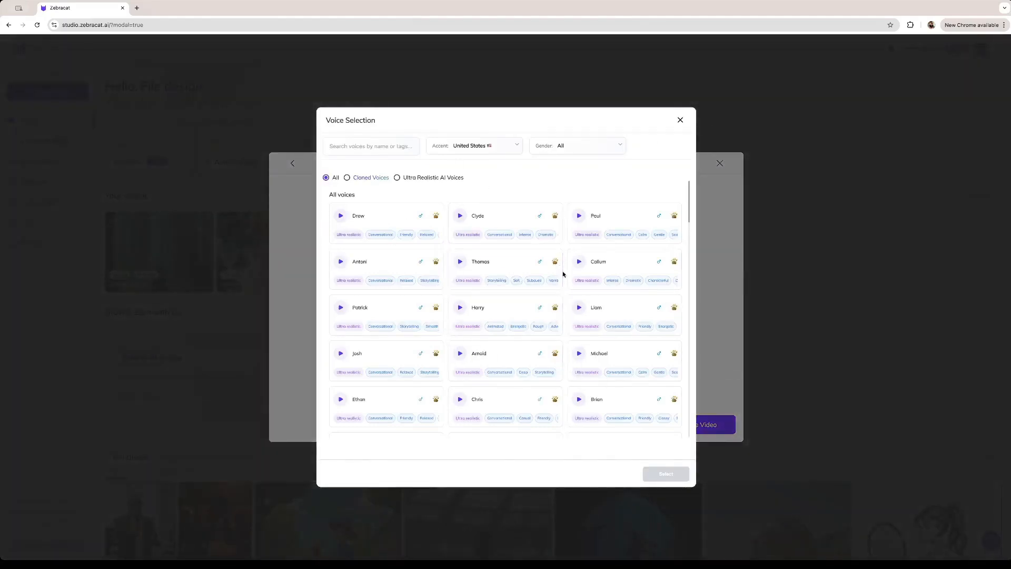
scroll(563, 273, "down", 10)
scroll(563, 271, "up", 5)
scroll(558, 266, "up", 5)
left_click(561, 147)
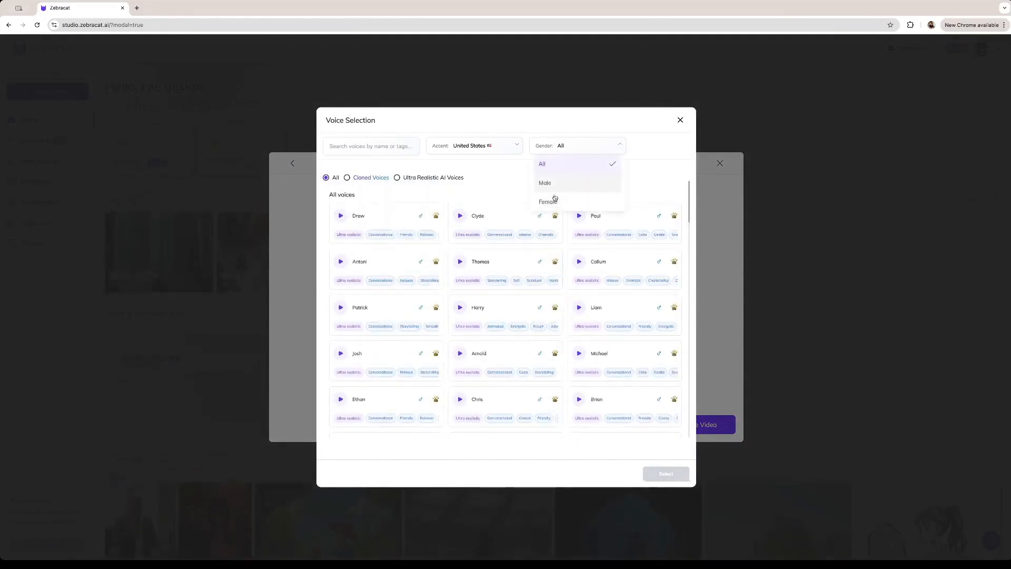
left_click(471, 151)
left_click(471, 150)
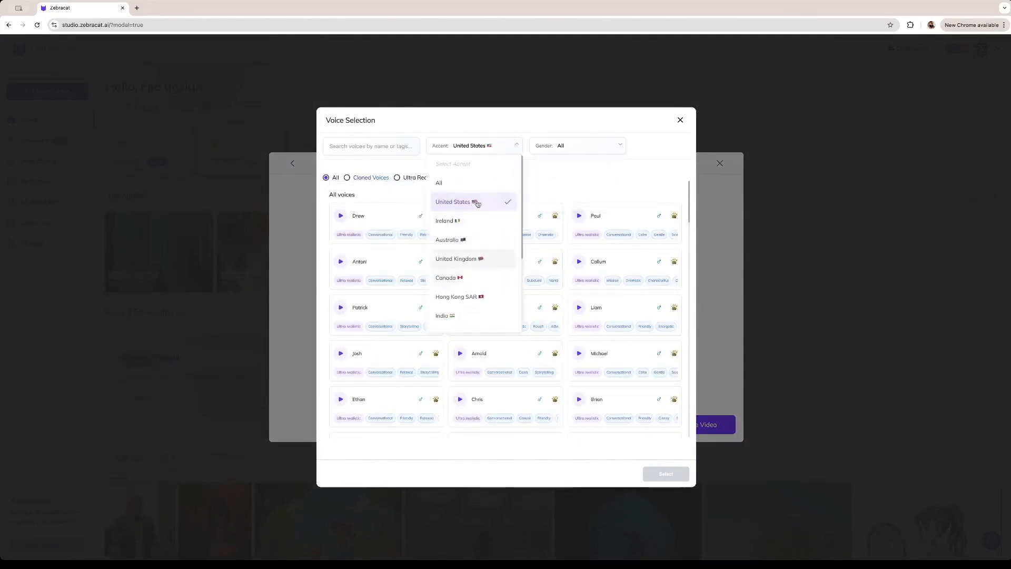
key("Escape")
key("Escape")
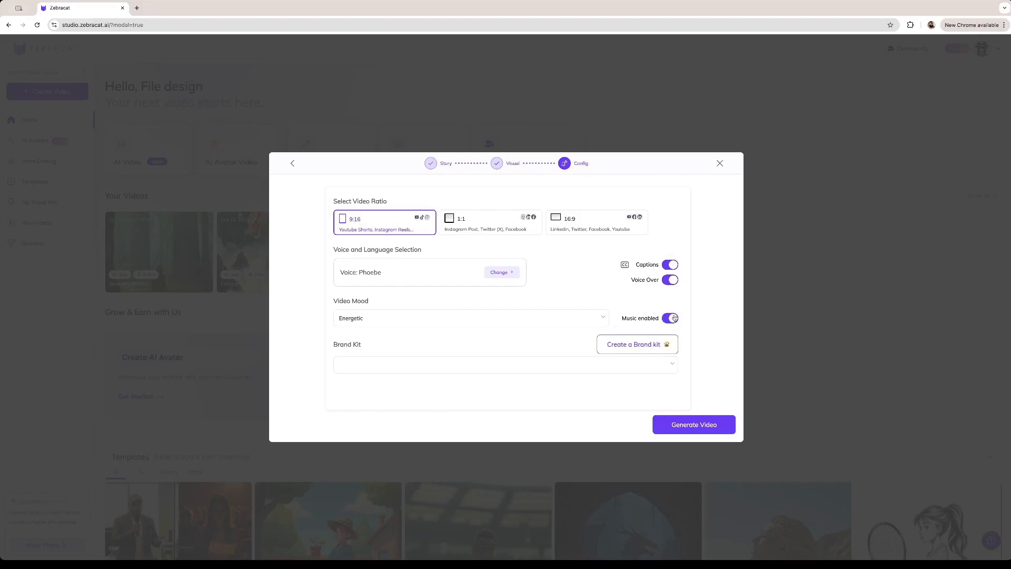
Set the video mood to Energetic, check the brand kit options and generate the video
left_click(588, 312)
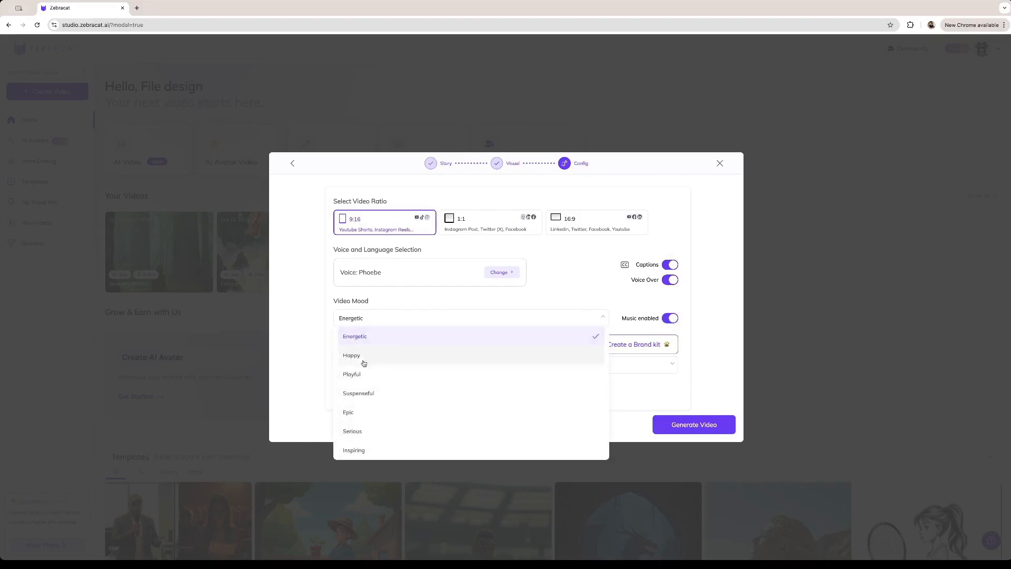
left_click(386, 341)
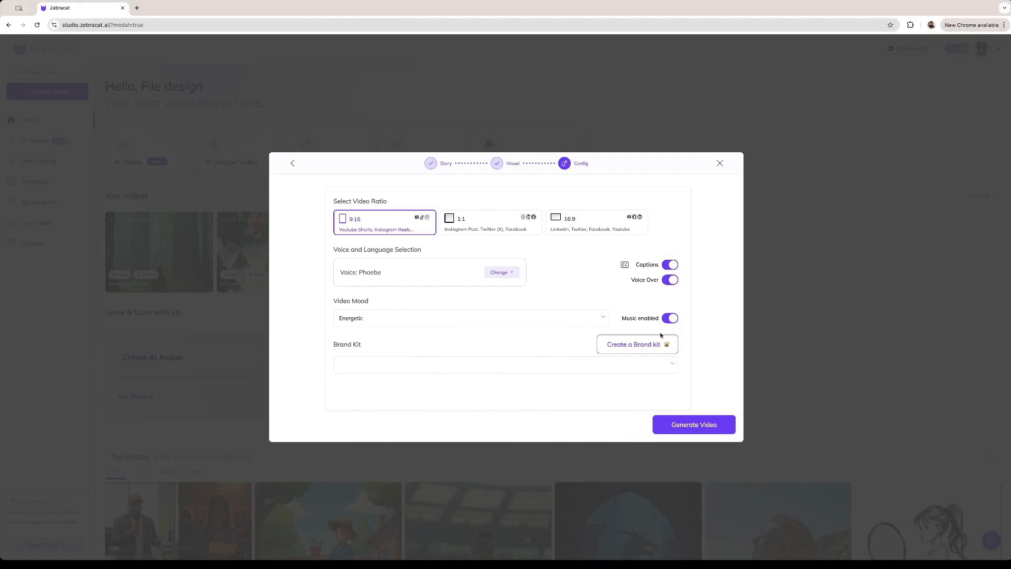
left_click(507, 359)
left_click(546, 376)
left_click(679, 427)
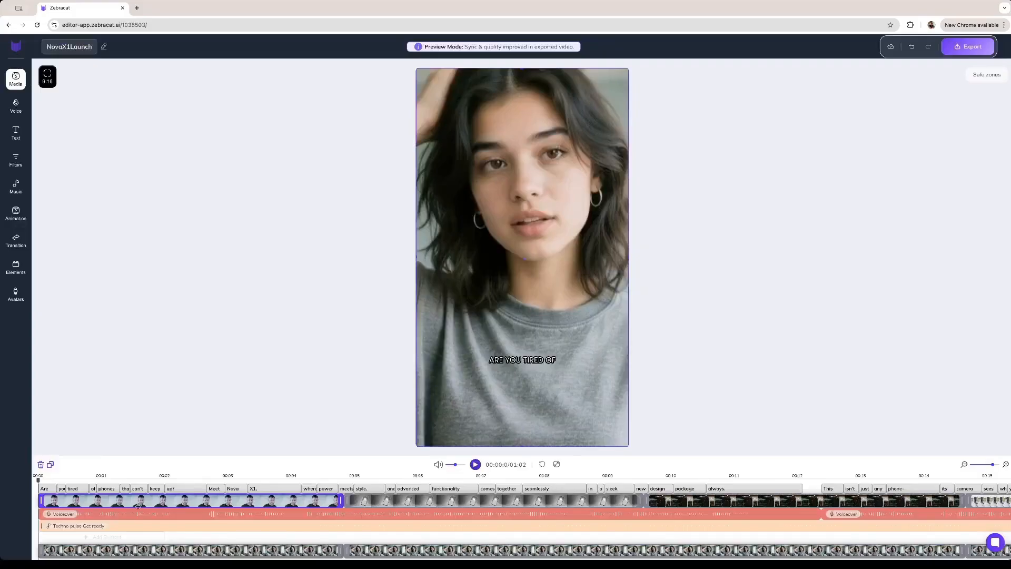
Scrub through the opening seconds and inspect the voiceover script and background music settings, returning the playhead to the start
left_click_drag(38, 480, 108, 529)
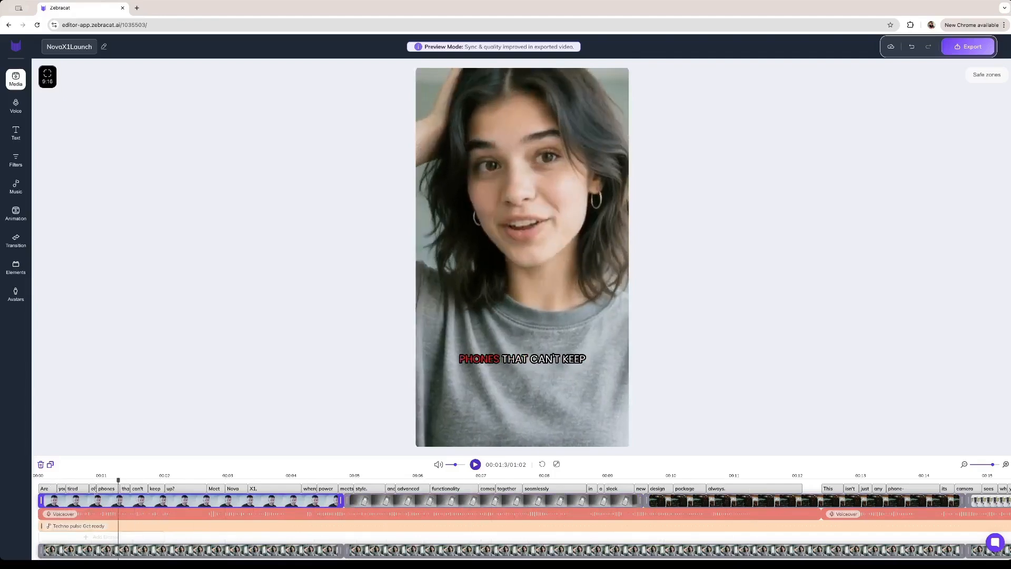
left_click(77, 514)
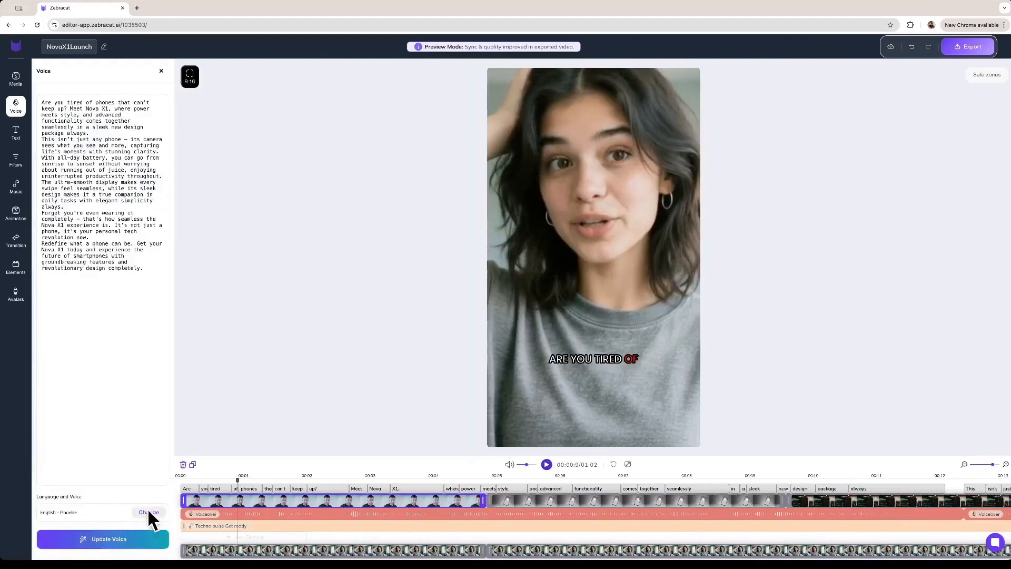
left_click(266, 525)
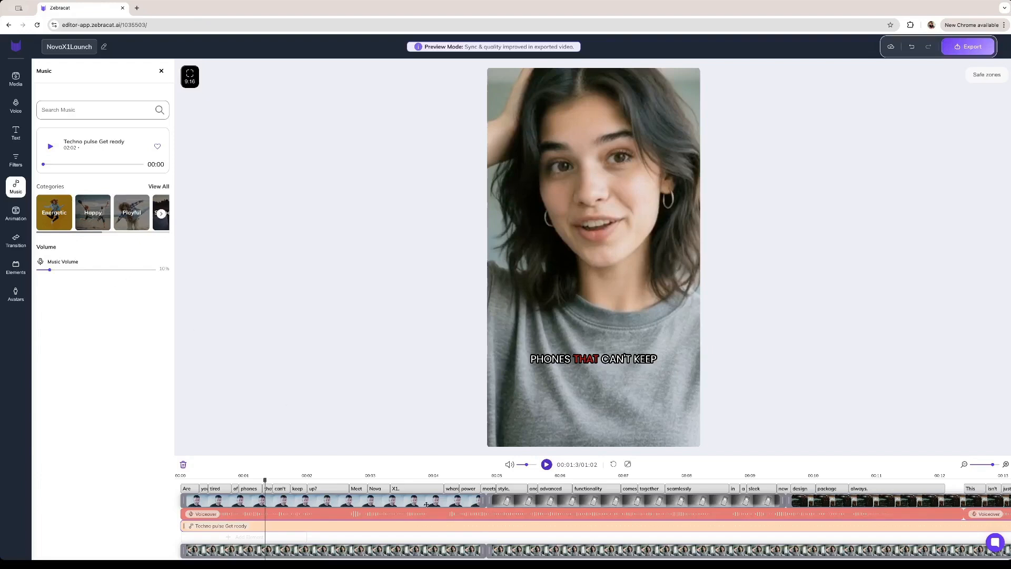
left_click(238, 521)
left_click_drag(239, 480, 184, 481)
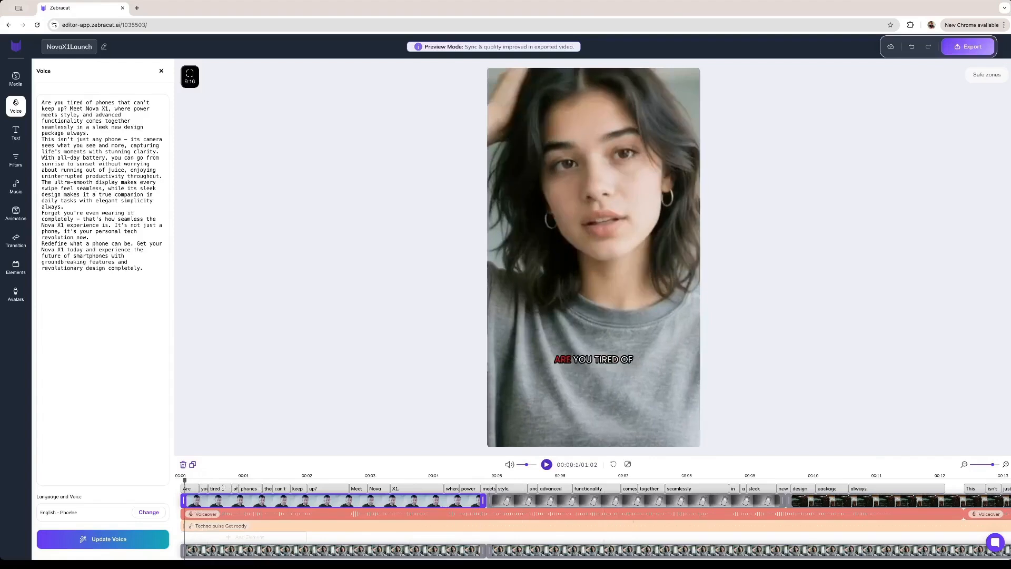
Inspect the caption word "tired" on the timeline and in the preview, and view the available replacement avatars
left_click(223, 488)
left_click(613, 359)
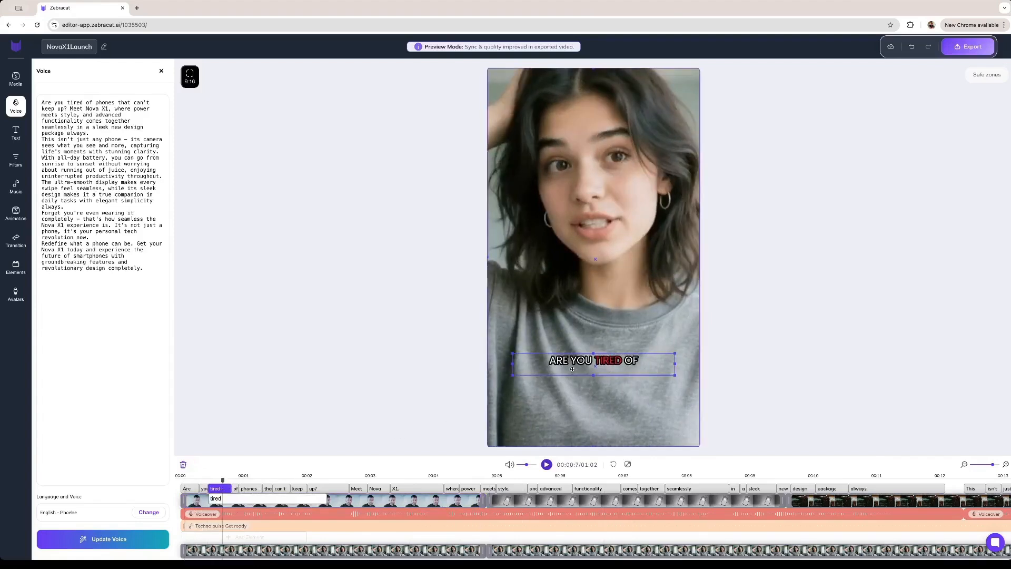
left_click(13, 295)
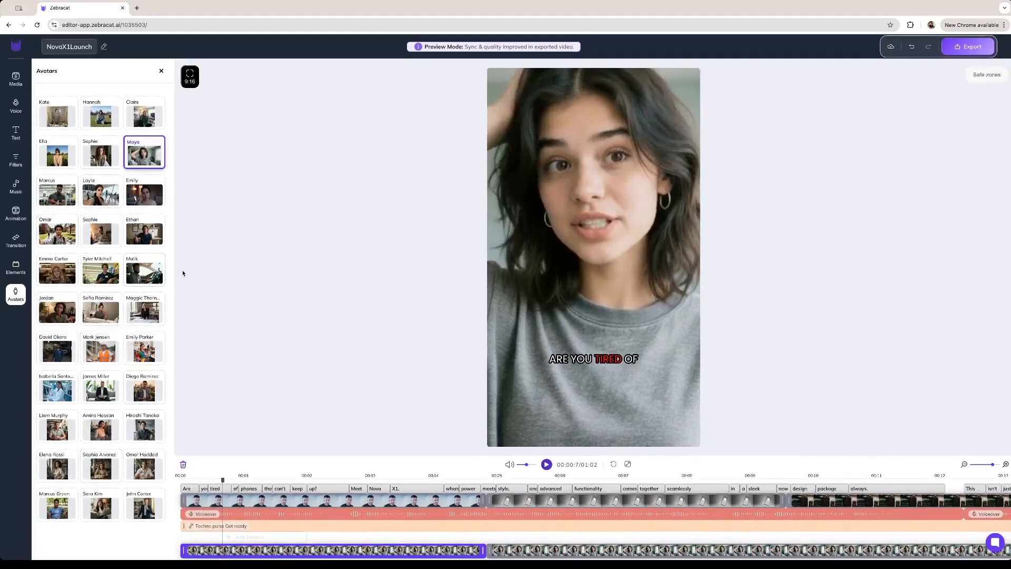
Look through the Stock Library, AI Generate and My Footage options for replacing Scene 1's footage, leaving the scene as it is
left_click(16, 80)
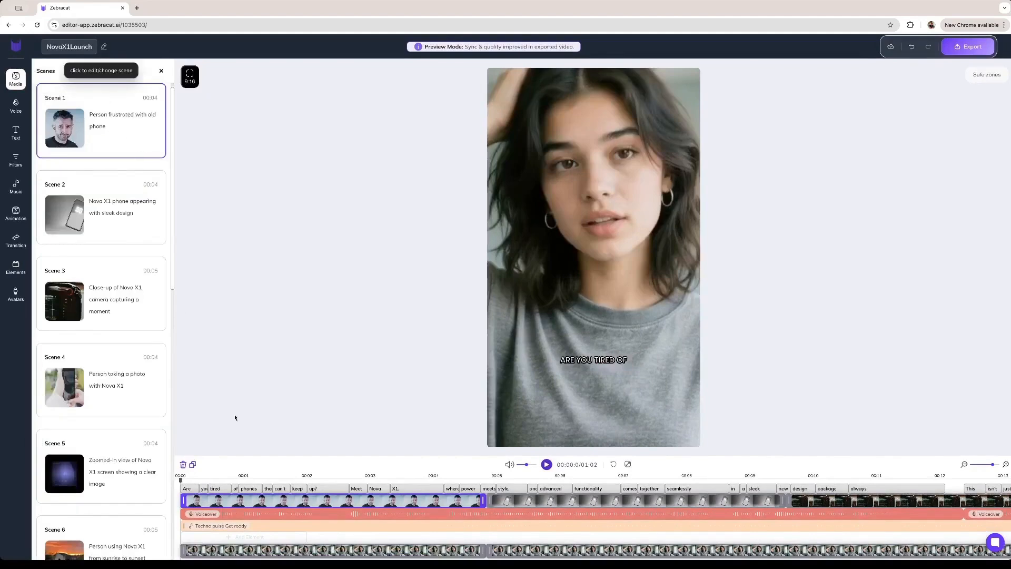
left_click(67, 136)
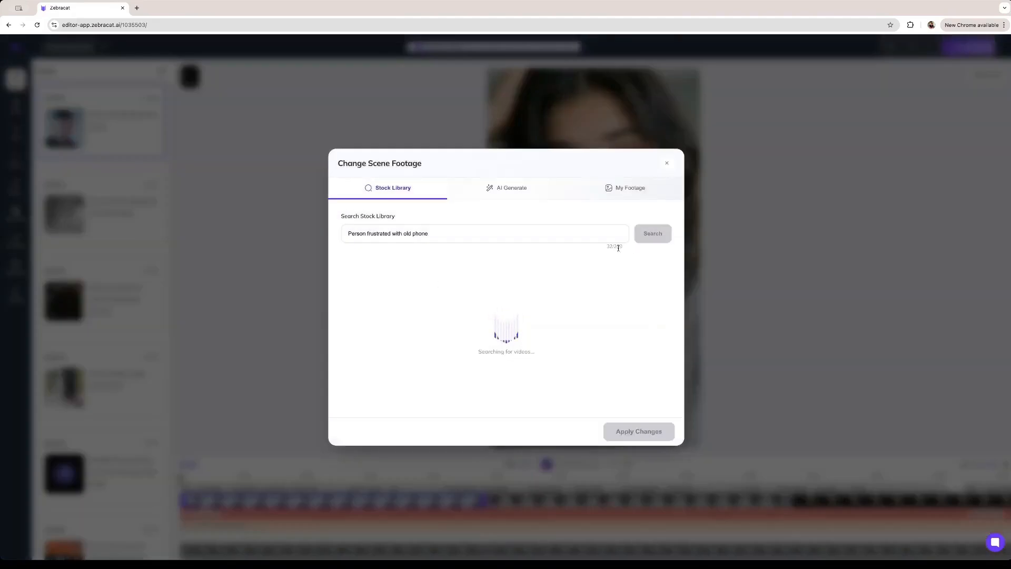
left_click(521, 192)
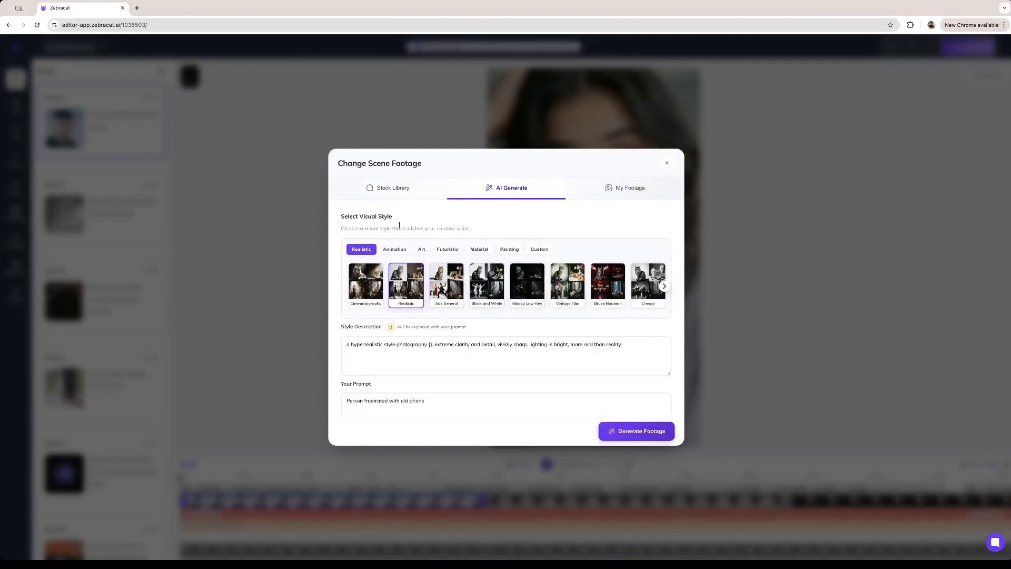
left_click(614, 195)
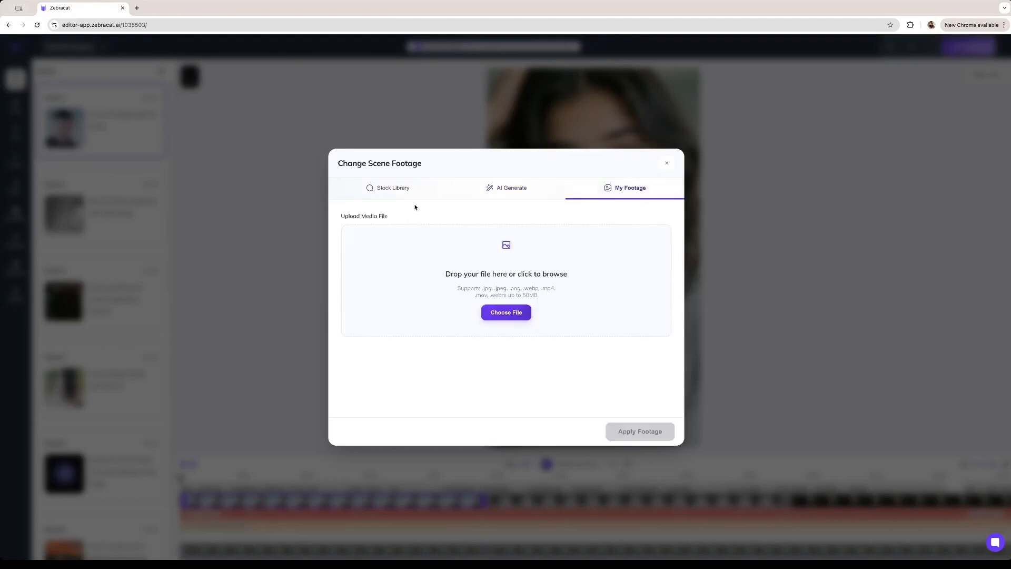
left_click(406, 192)
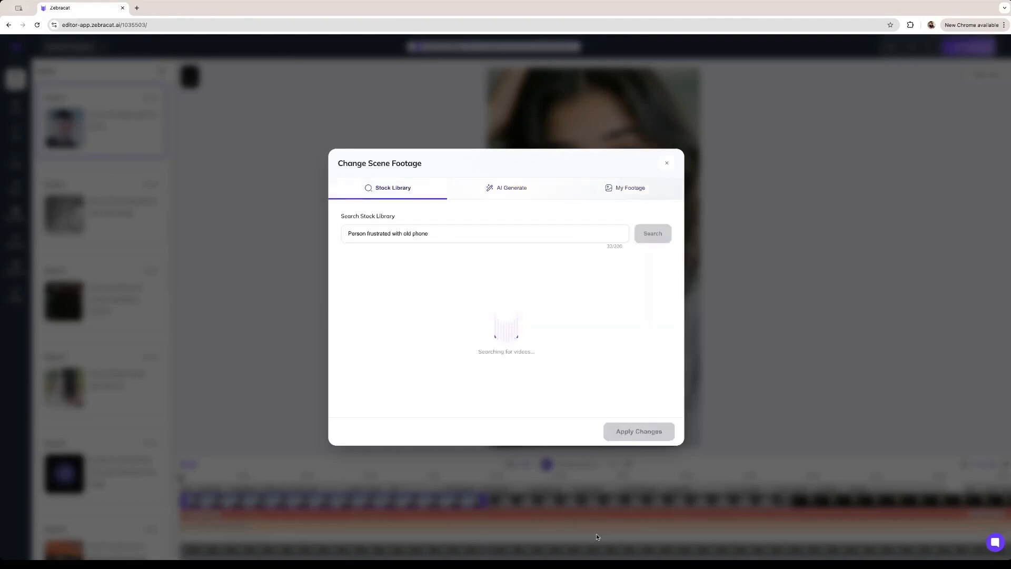
triple_click(372, 230)
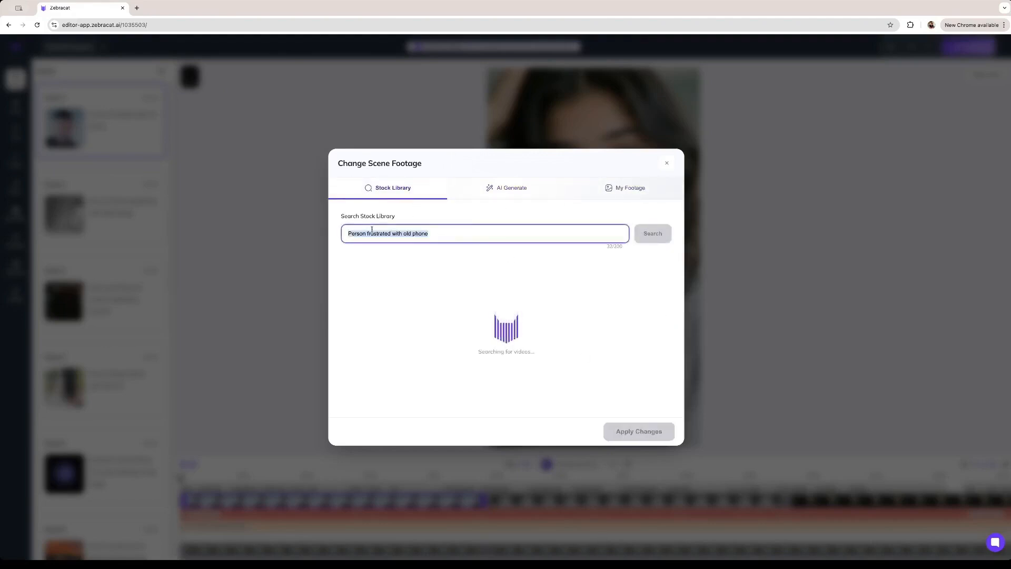
key("BackSpace")
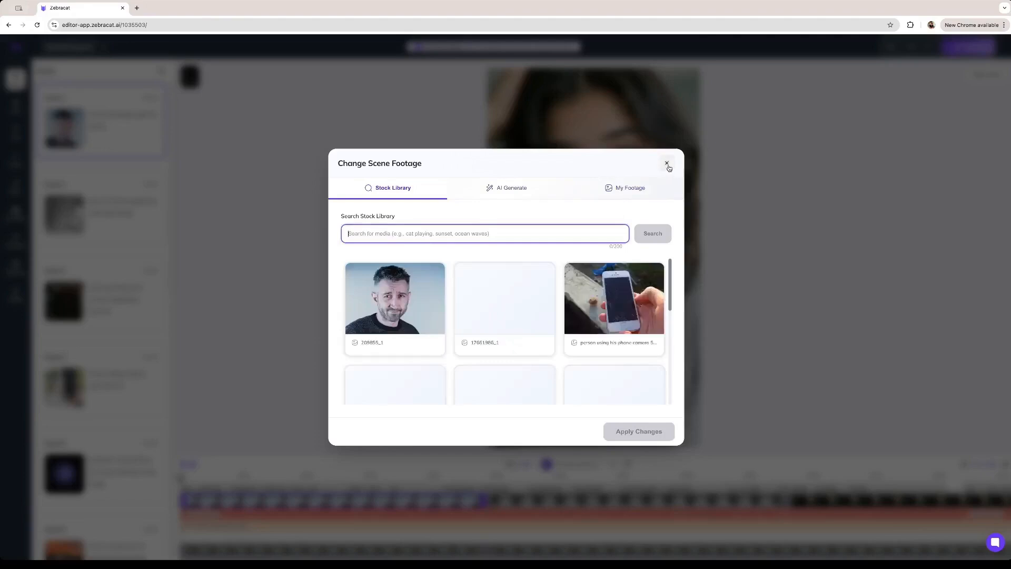
left_click(667, 163)
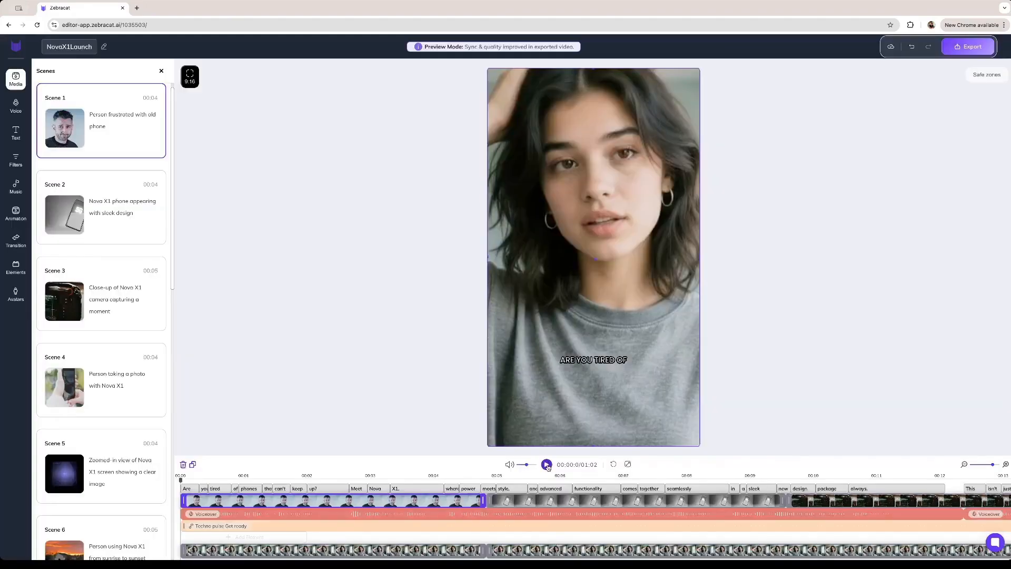
Preview the video's opening and prepare it for download at 1080 resolution with medium compression quality
left_click(546, 464)
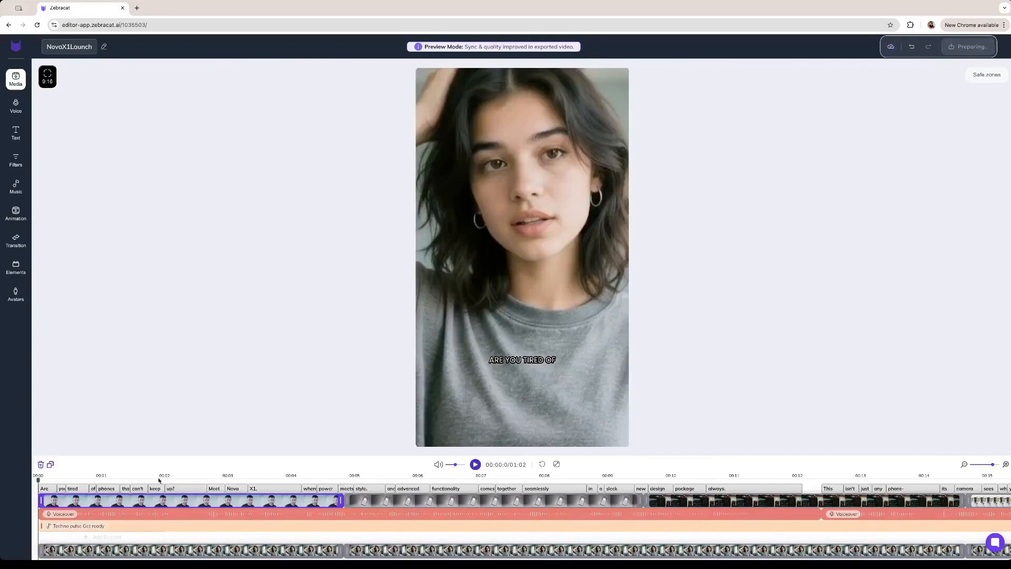
left_click_drag(38, 480, 181, 493)
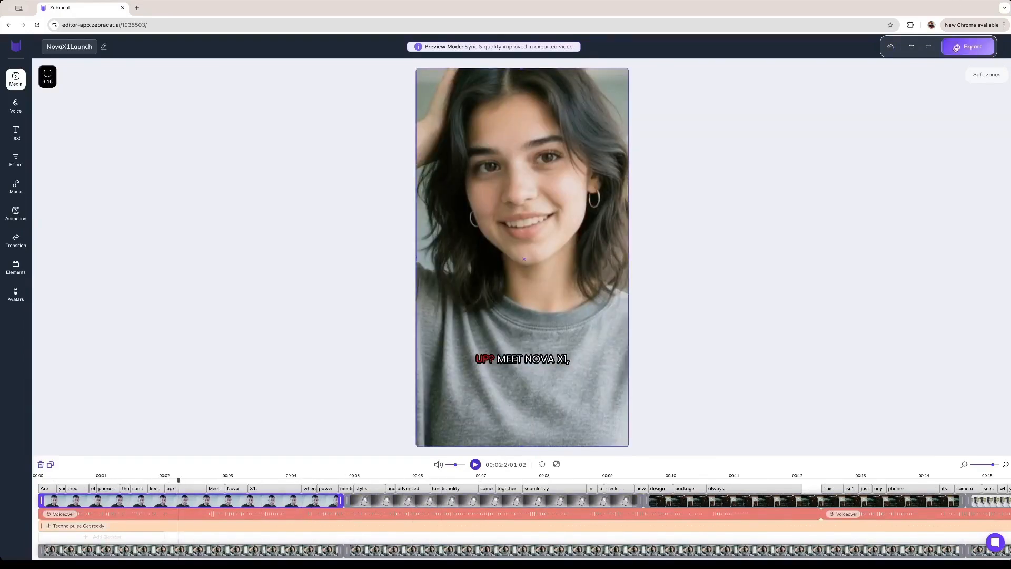
left_click(970, 48)
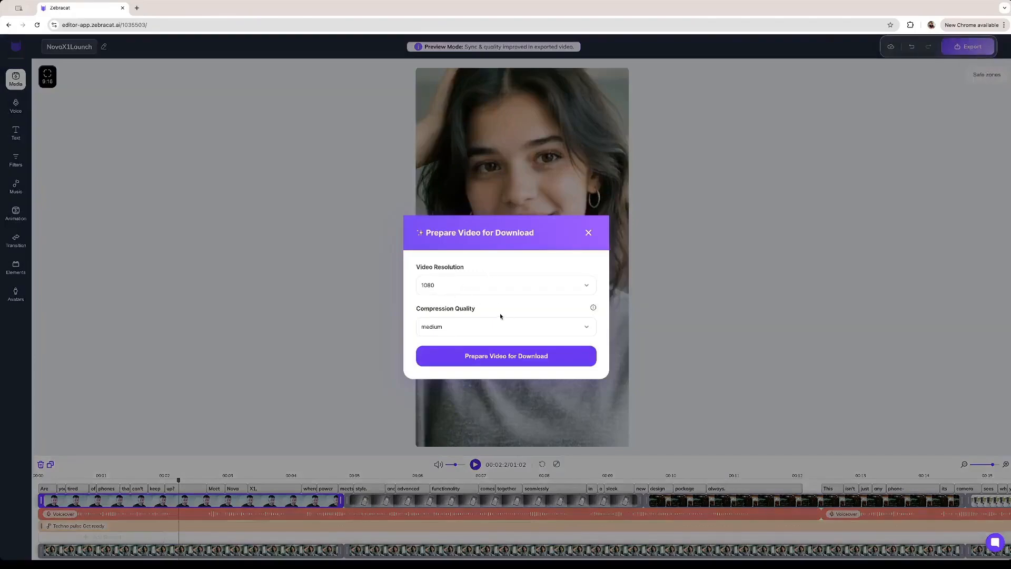
left_click(460, 353)
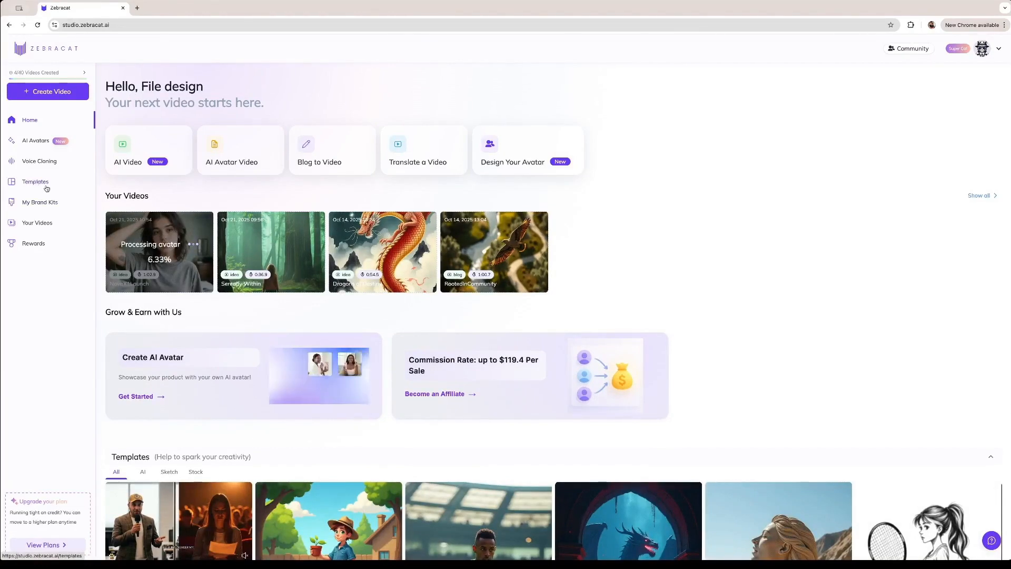
Browse the template gallery and preview the car template, pausing its sample video
left_click(46, 187)
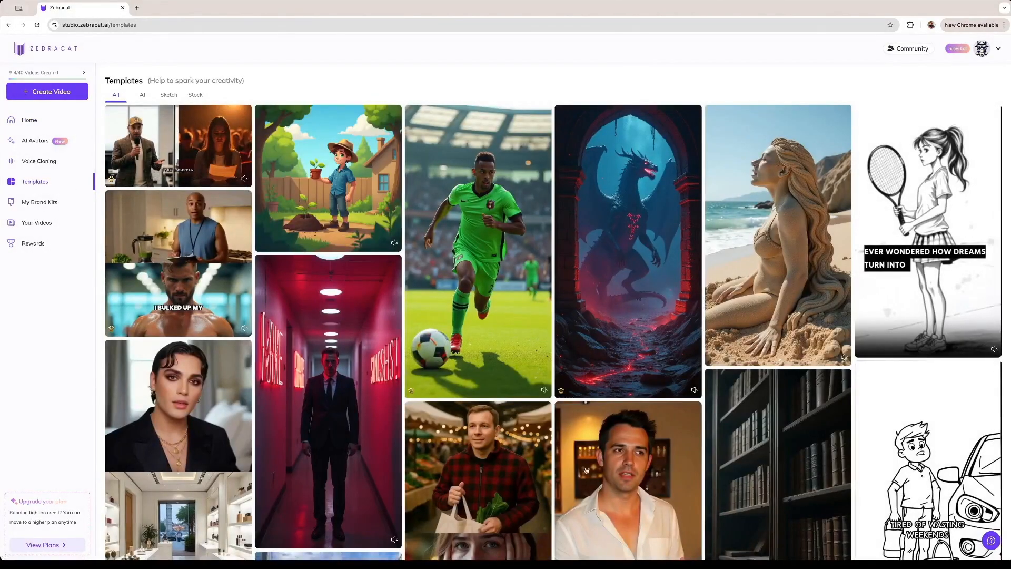
scroll(586, 470, "down", 10)
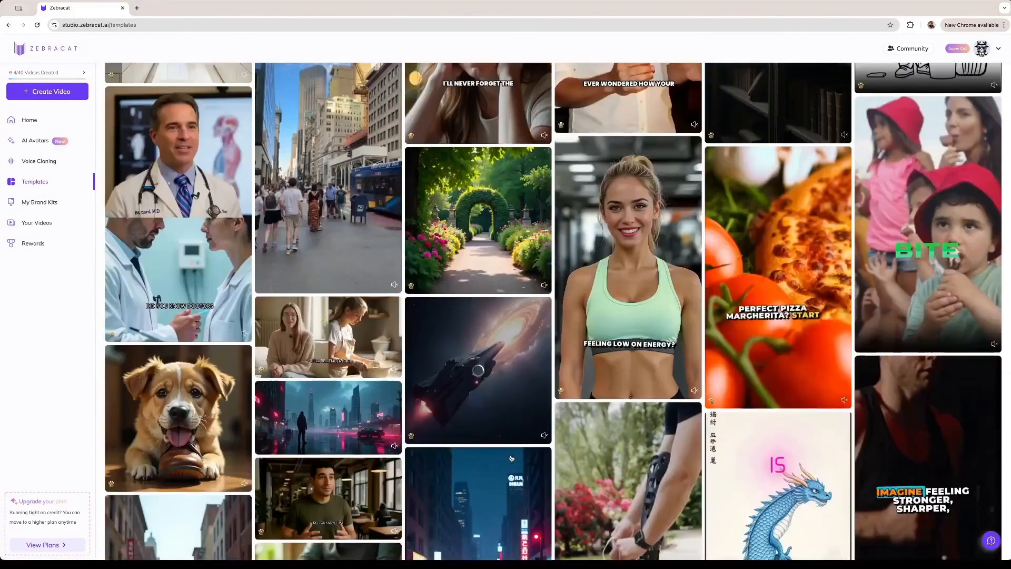
scroll(511, 458, "up", 3)
scroll(433, 257, "down", 10)
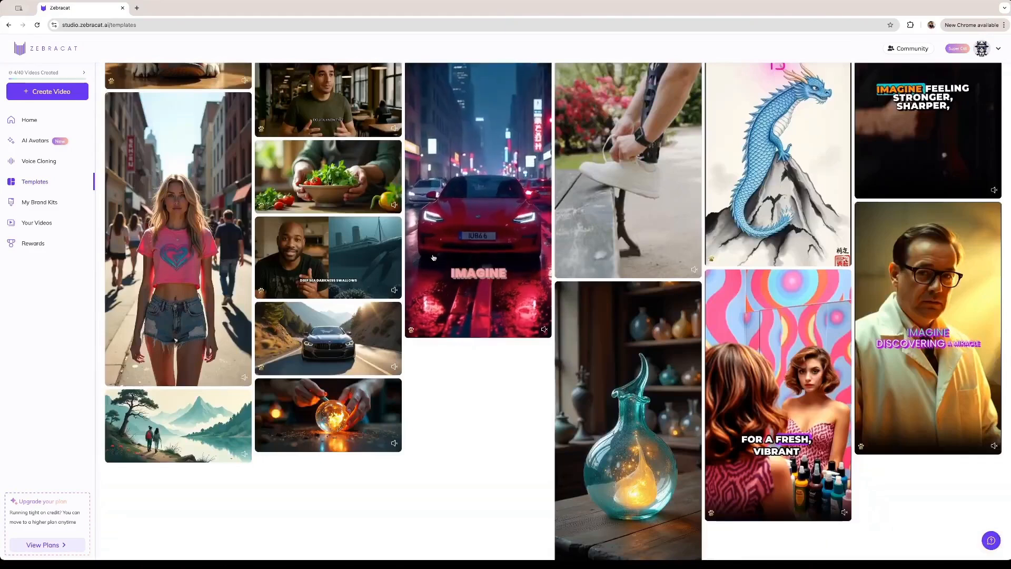
left_click(473, 239)
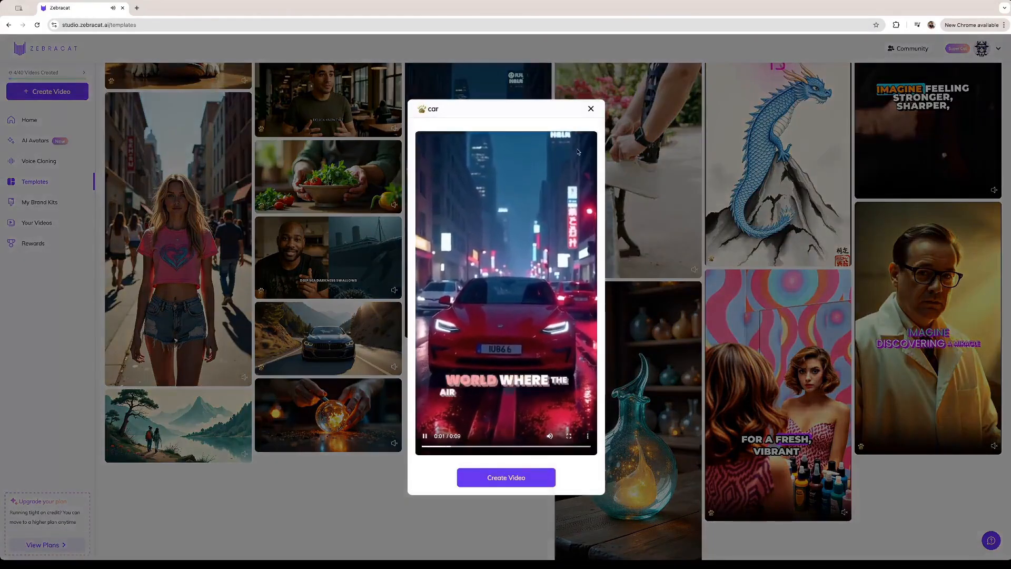
left_click(507, 271)
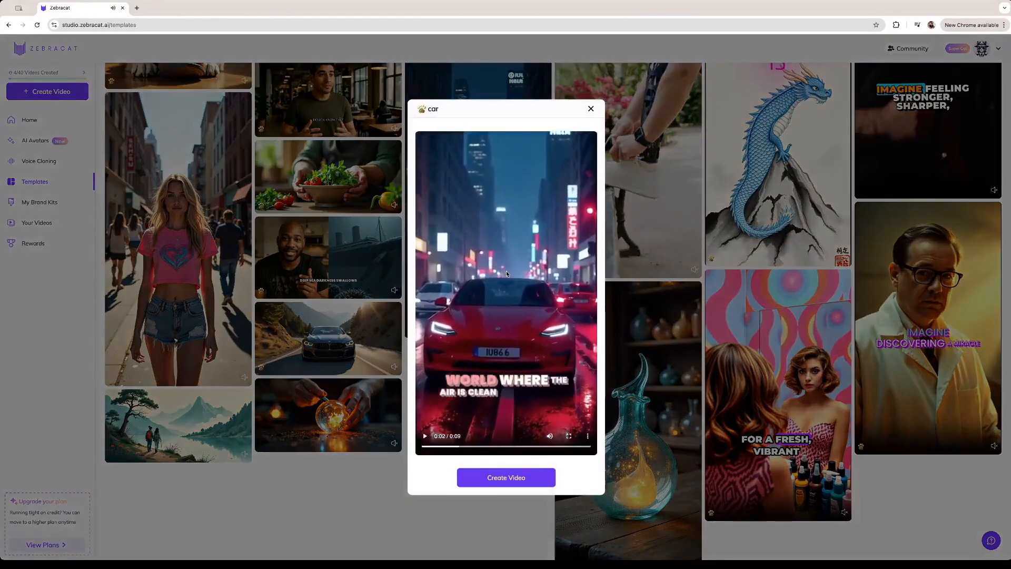
View the video creation form for the car template, discard it and look at the Stock templates
left_click(506, 478)
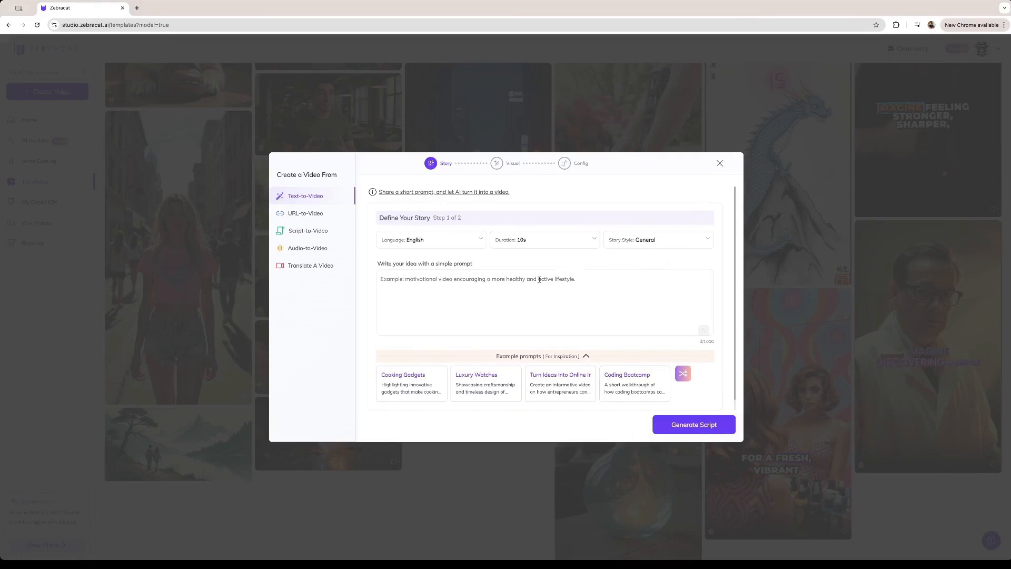
left_click(720, 164)
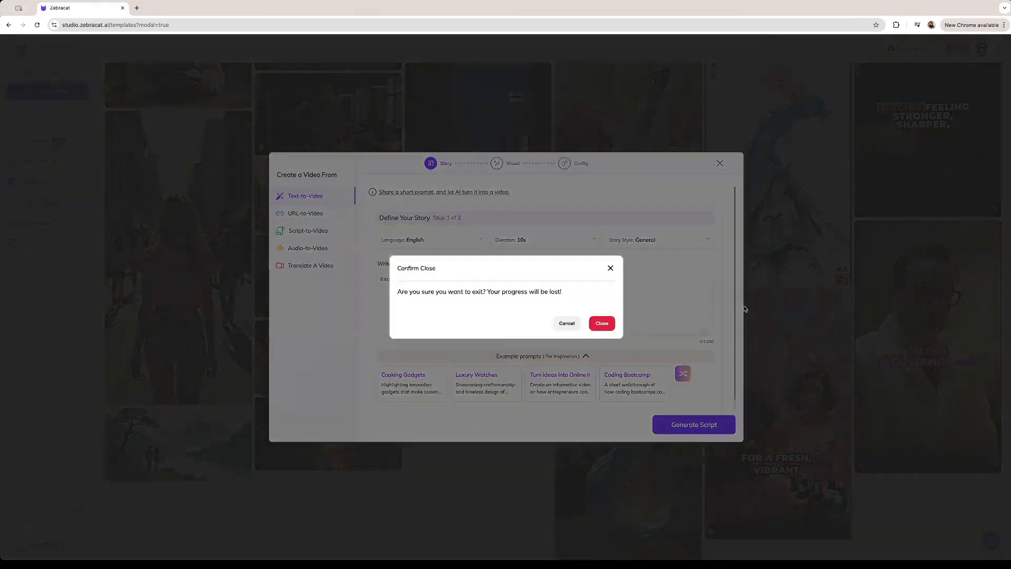
left_click(609, 331)
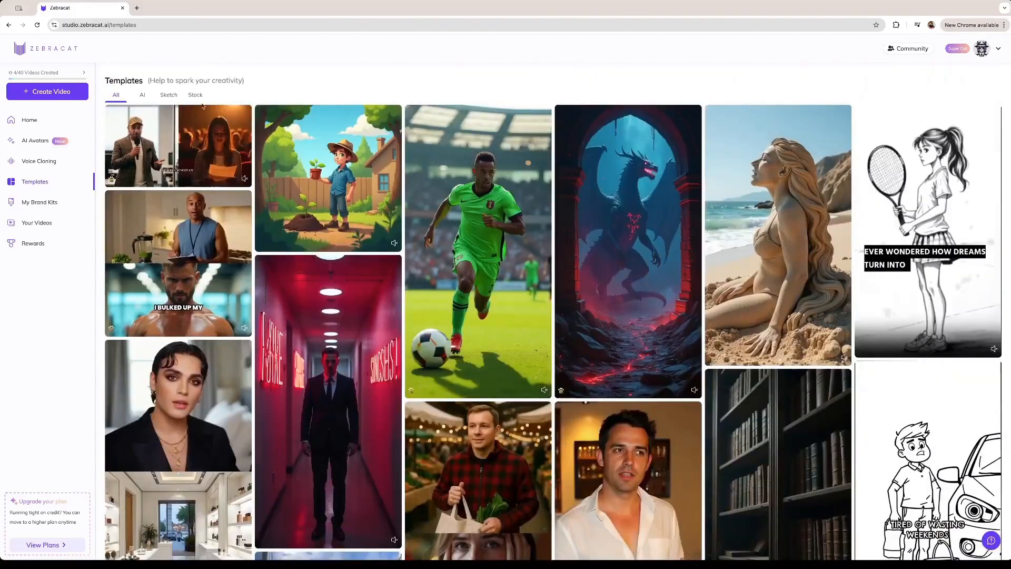
left_click(195, 95)
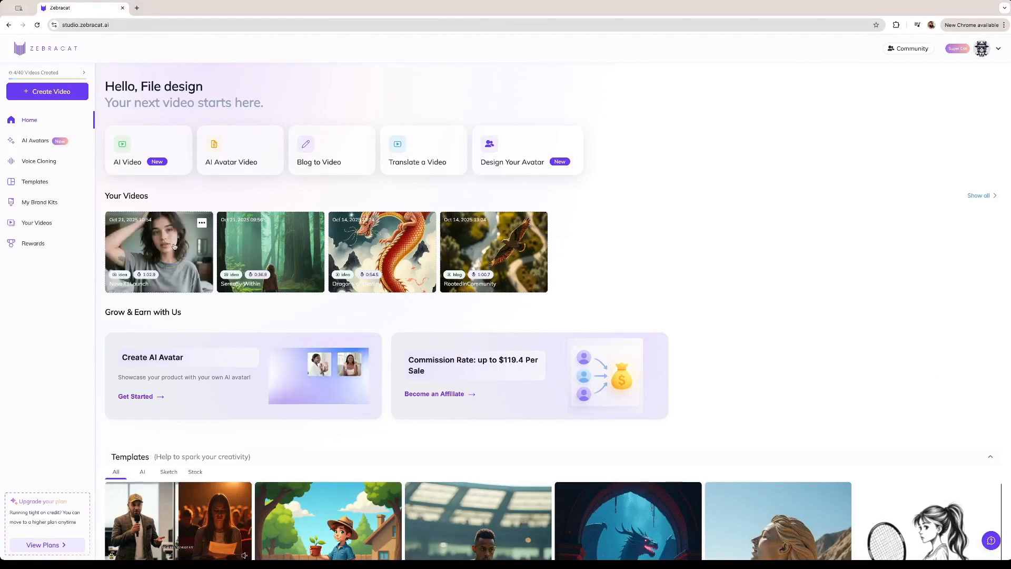
Play the finished Nova X1 phone video from Your Videos and skim through its scenes at several points along the timeline
left_click(198, 259)
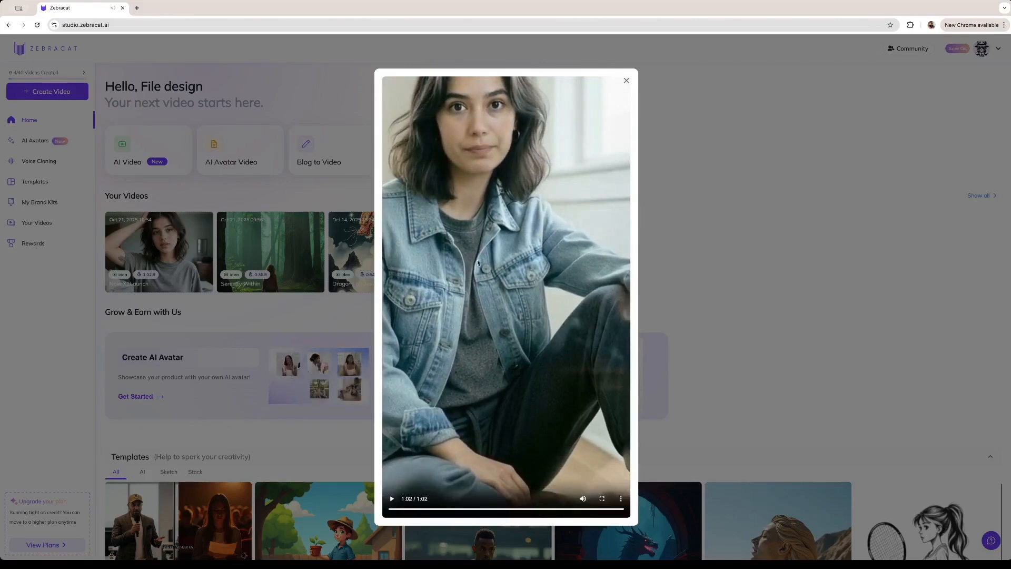
left_click(484, 510)
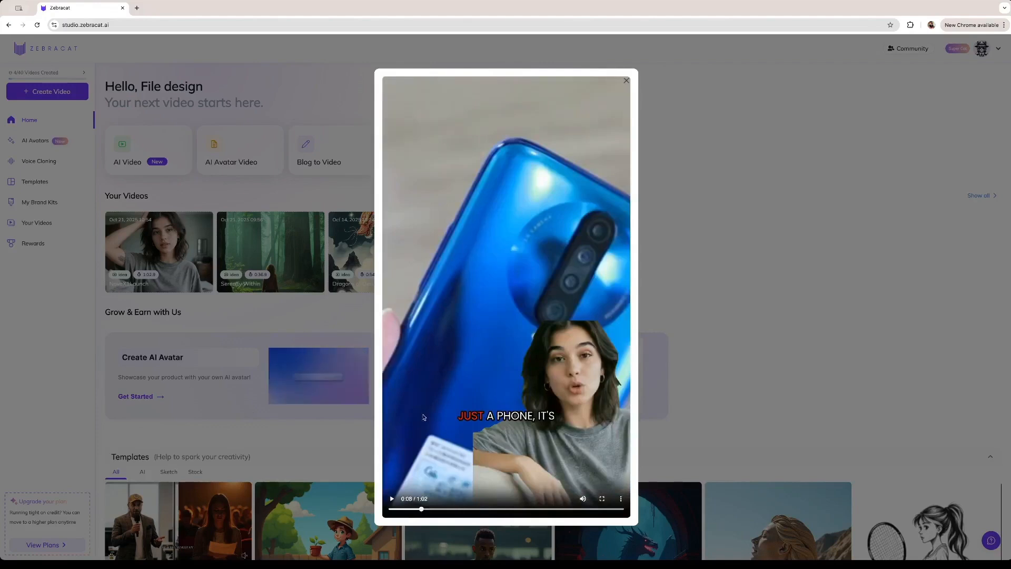
left_click(432, 507)
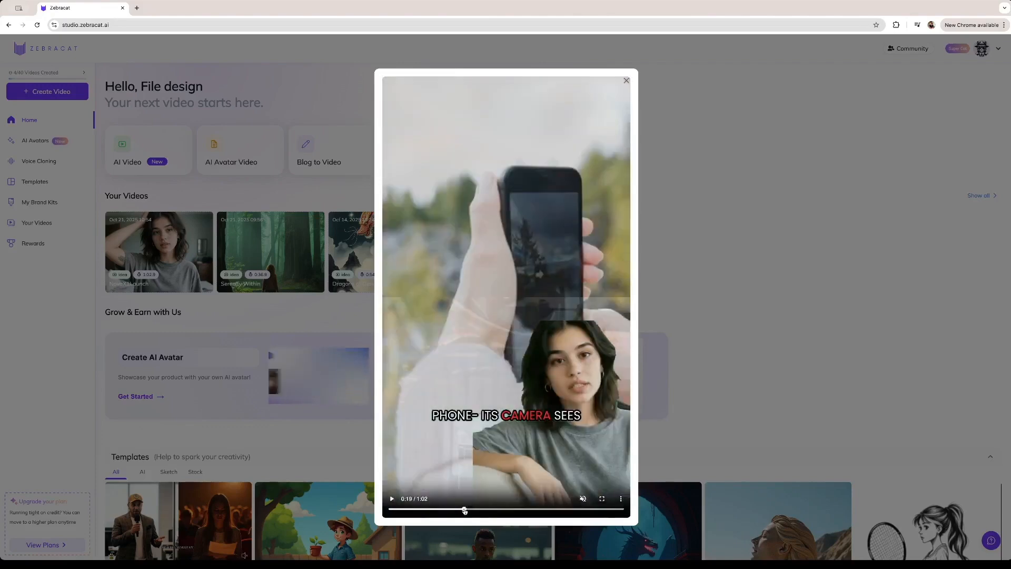
left_click(465, 509)
left_click(457, 509)
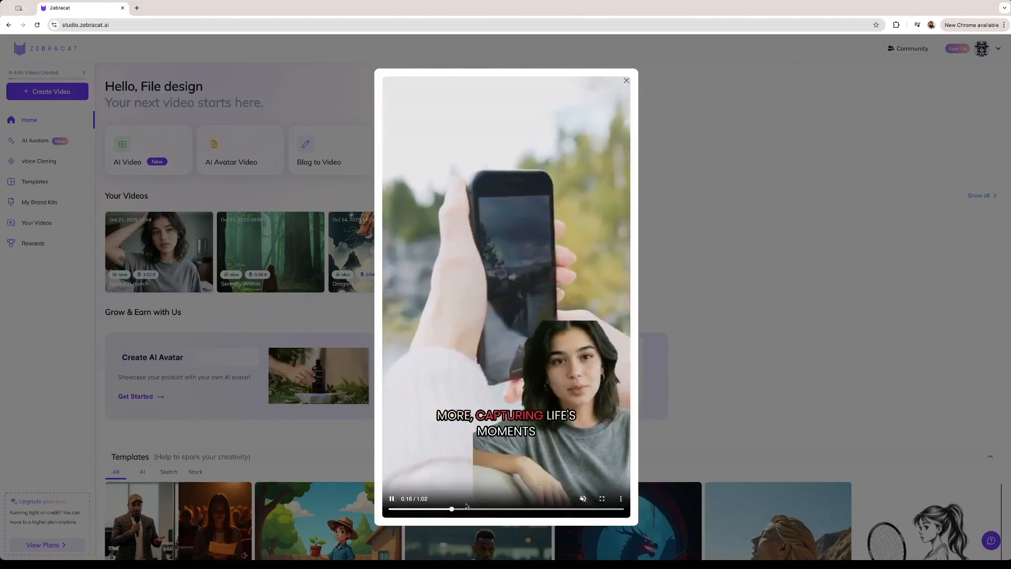
left_click(470, 509)
left_click_drag(494, 509, 503, 511)
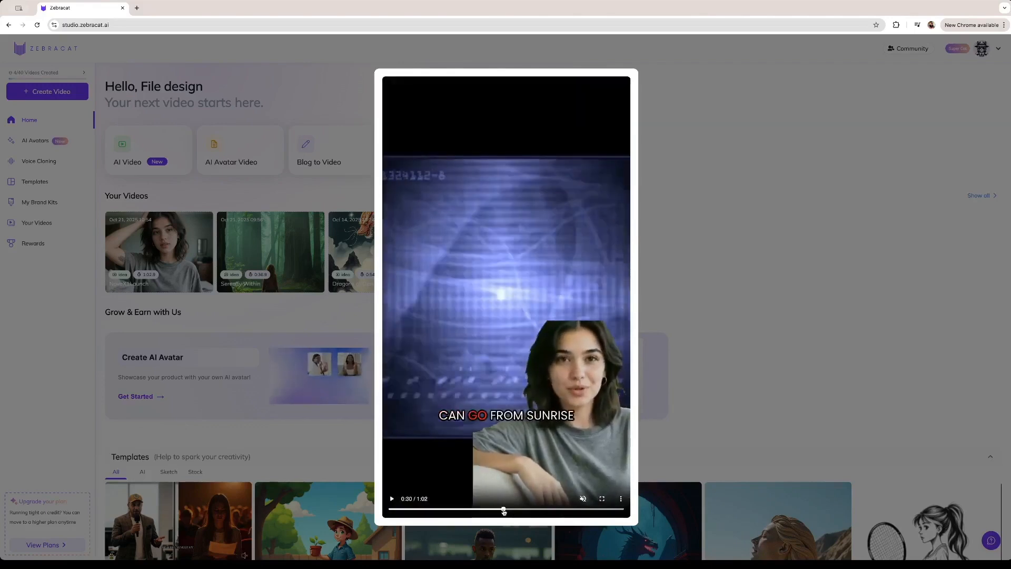
left_click(542, 509)
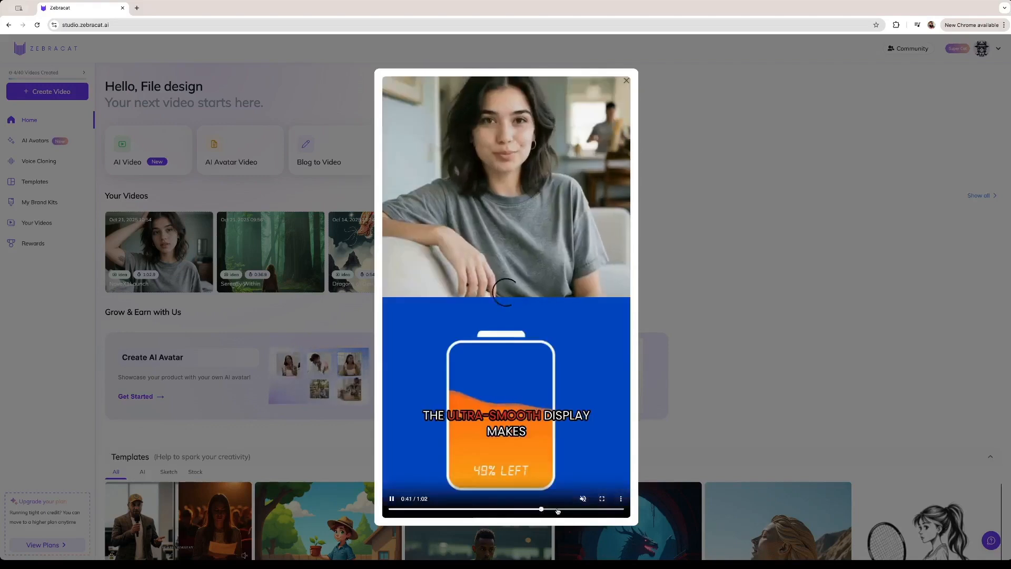